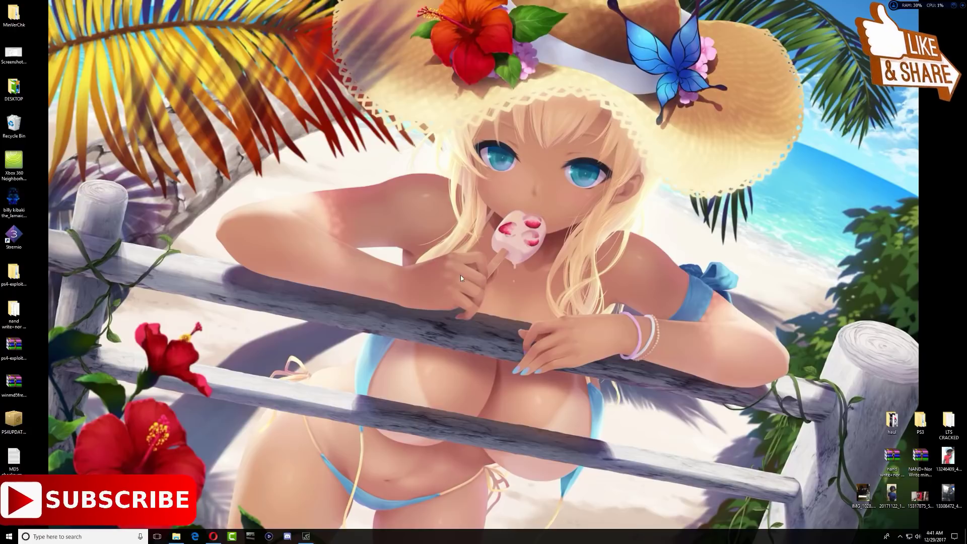
Open the Wololo guide's softpedia 'here' link for Firmware 4.05 in a new tab
left_click(213, 536)
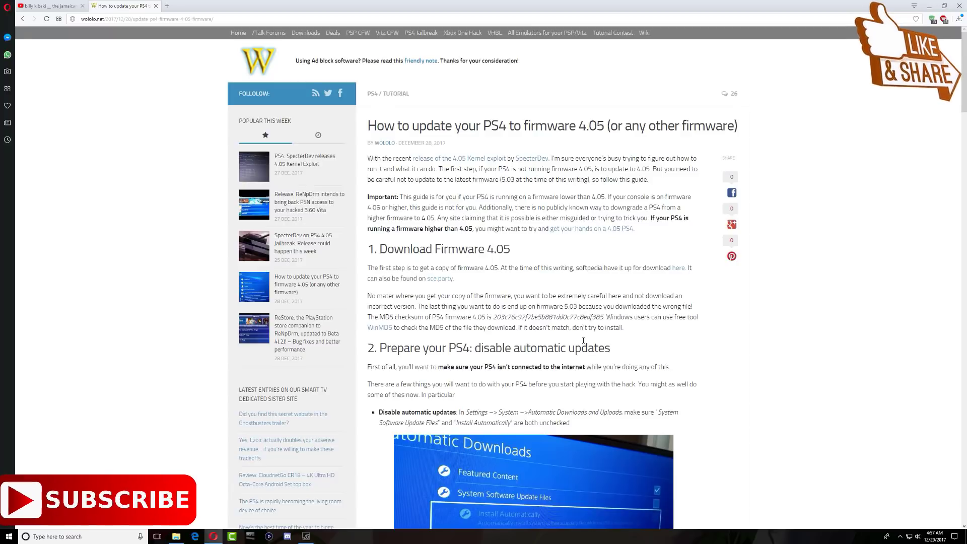
left_click_drag(435, 248, 514, 250)
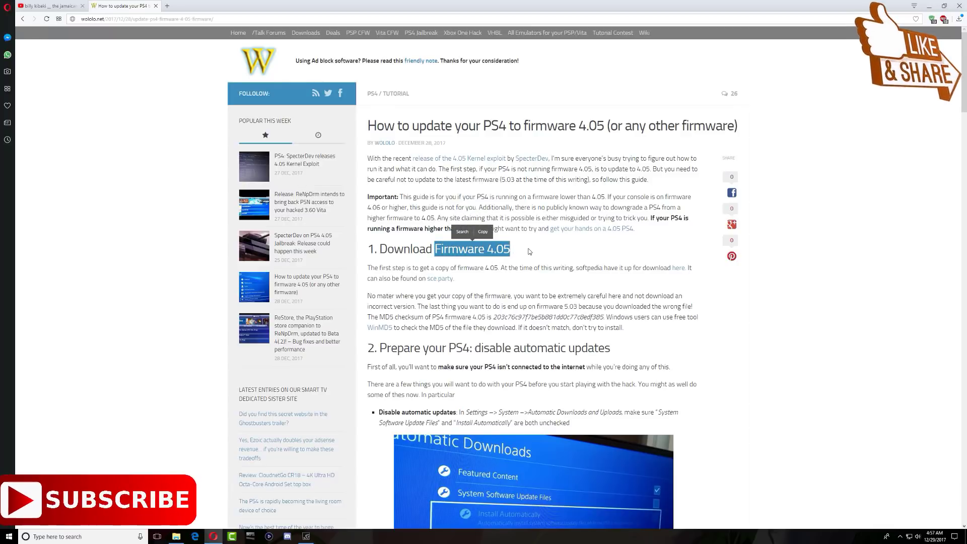
left_click(681, 289)
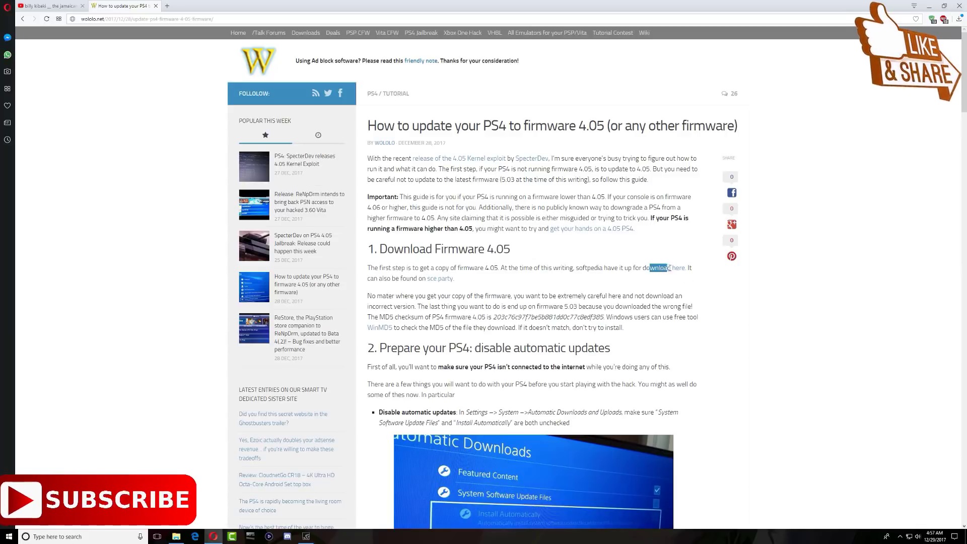
right_click(680, 271)
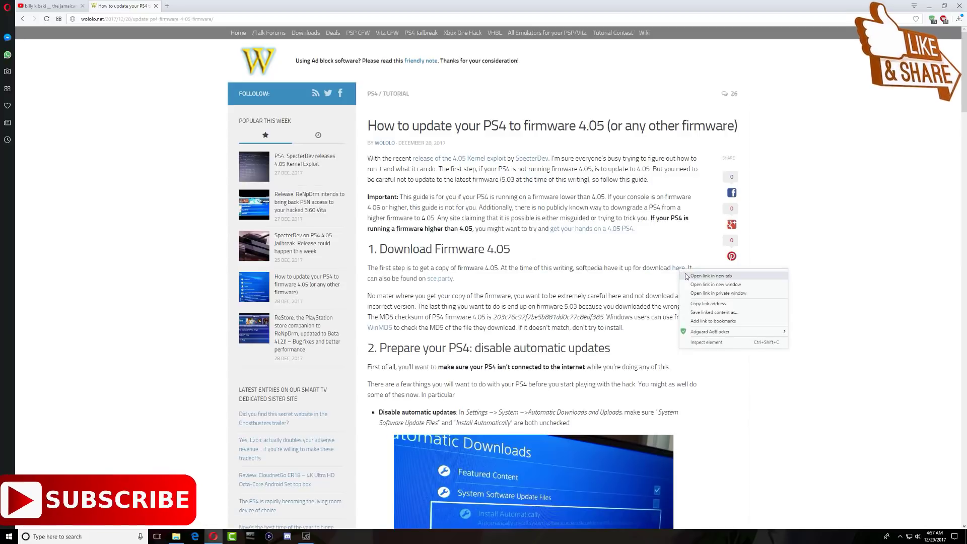
left_click(711, 276)
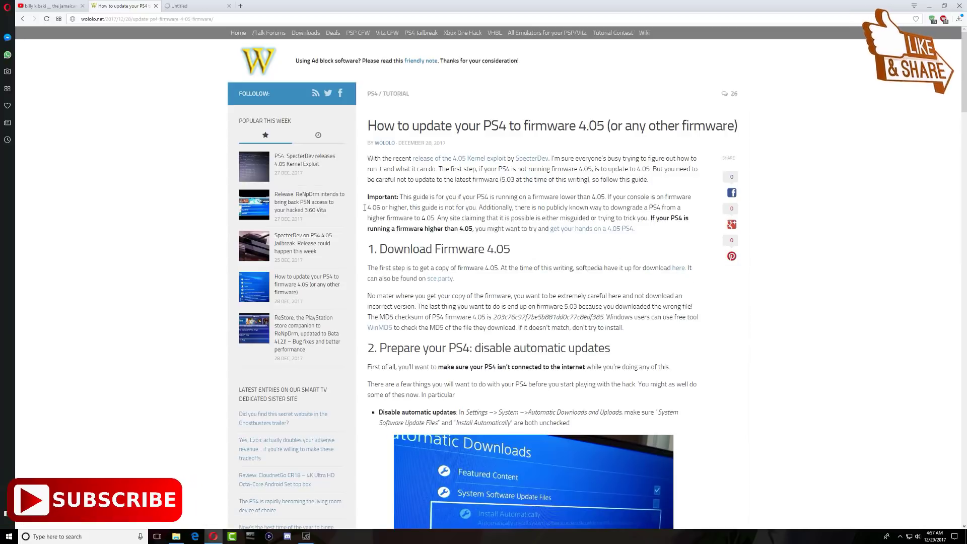
Follow the 'download Sony PlayStation 4 Firmware 4.05' link and scroll to the DOWNLOAD button
left_click(190, 5)
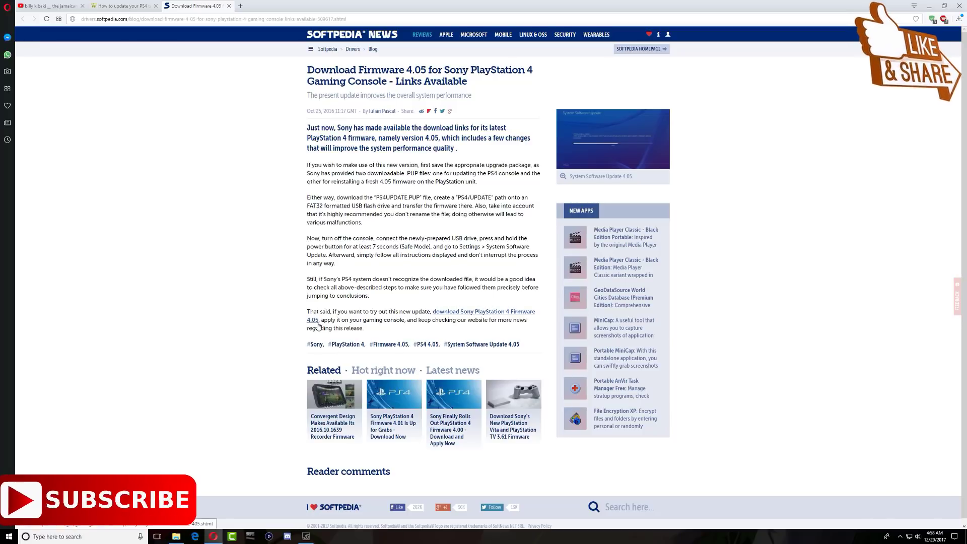
left_click(479, 314)
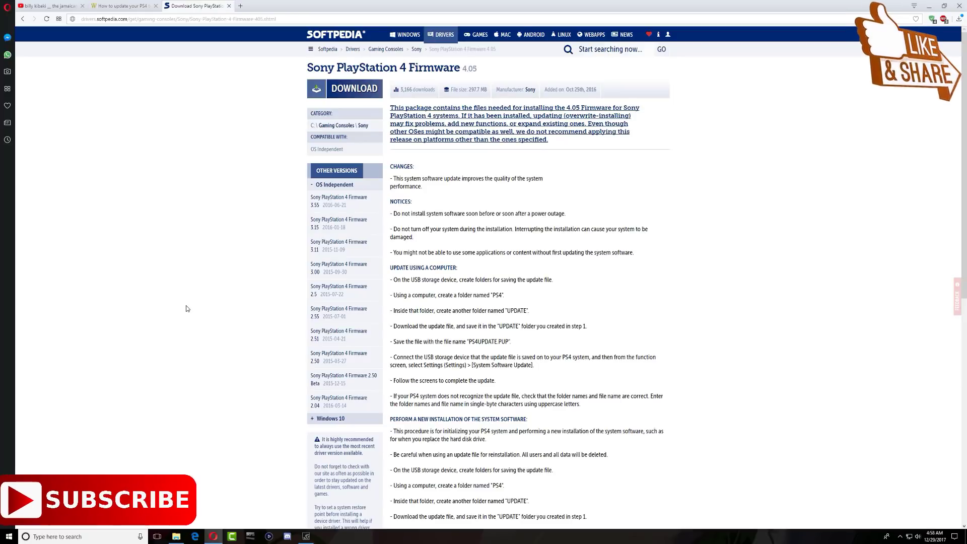
scroll(475, 361, "down", 8)
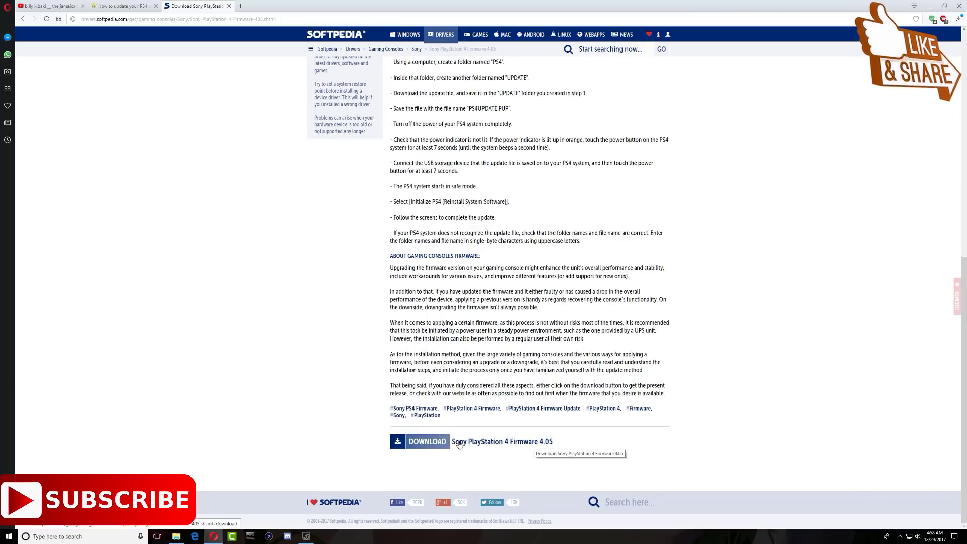
Start the PS4UPDATE.PUP download via 'Softpedia Secure Download (US) - Upgrade File'
left_click(443, 446)
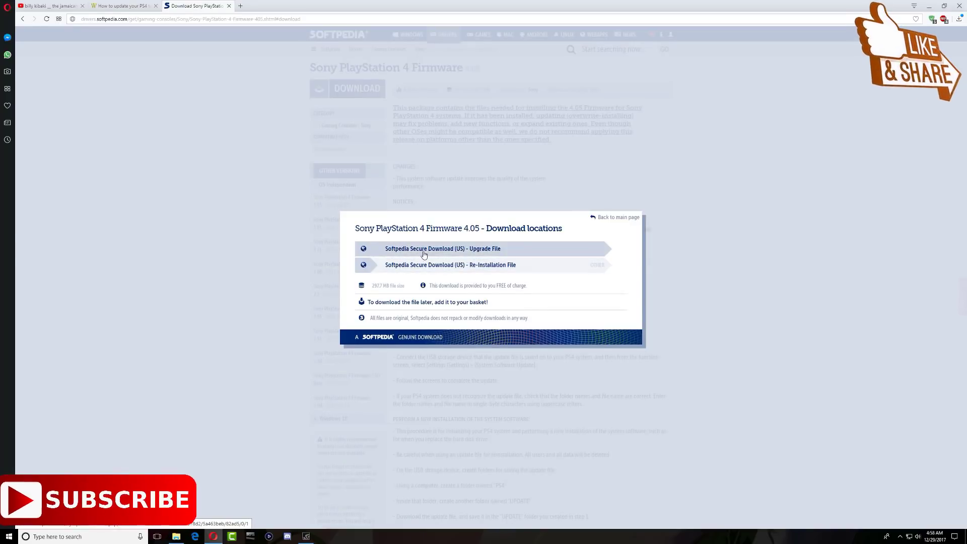
left_click(459, 250)
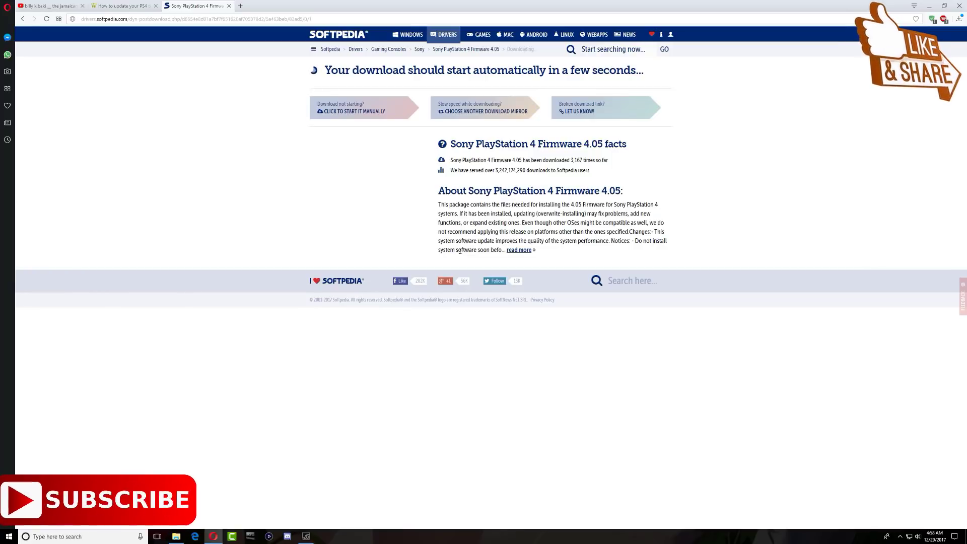
double_click(479, 70)
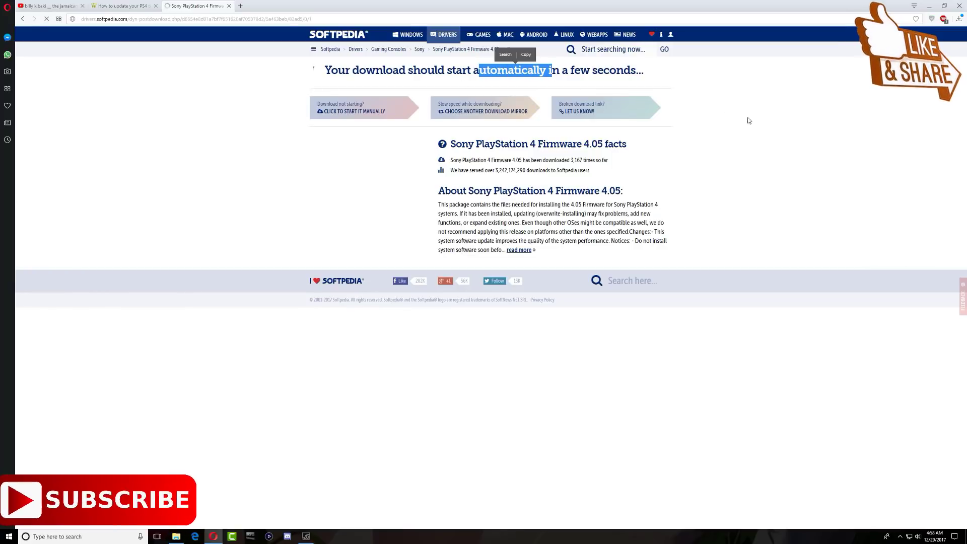
left_click(791, 165)
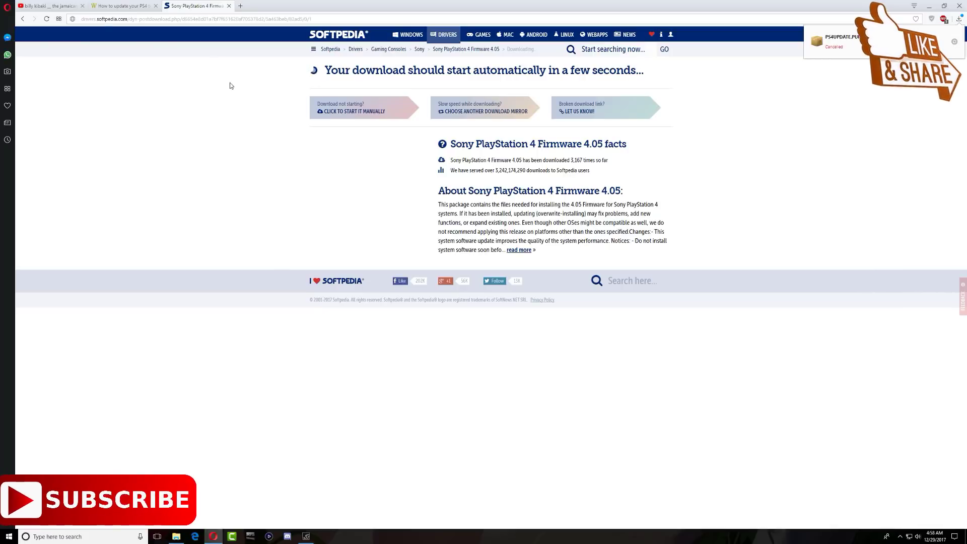
Close the Softpedia tab, read the guide's MD5 checksum warnings, and right-click the WinMD5 link
left_click(229, 6)
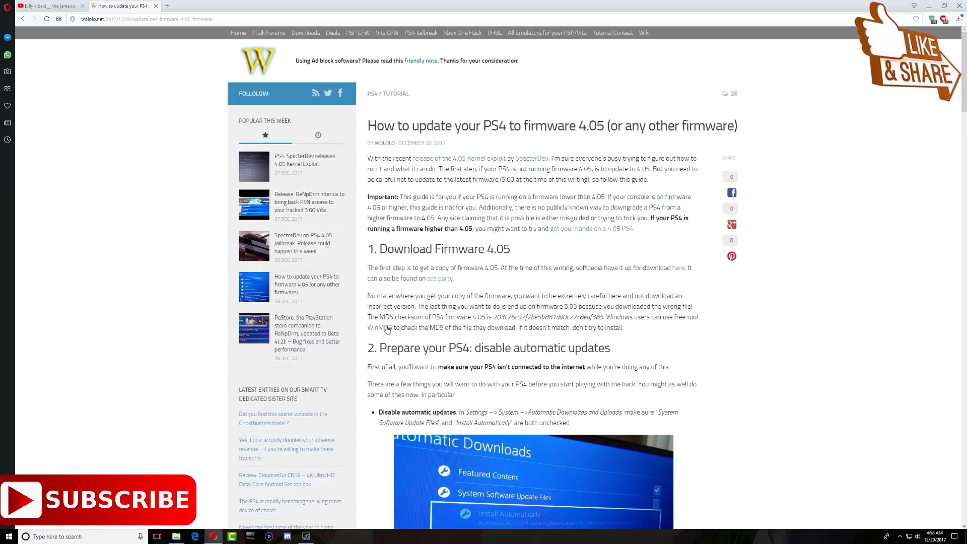
left_click_drag(490, 318, 606, 307)
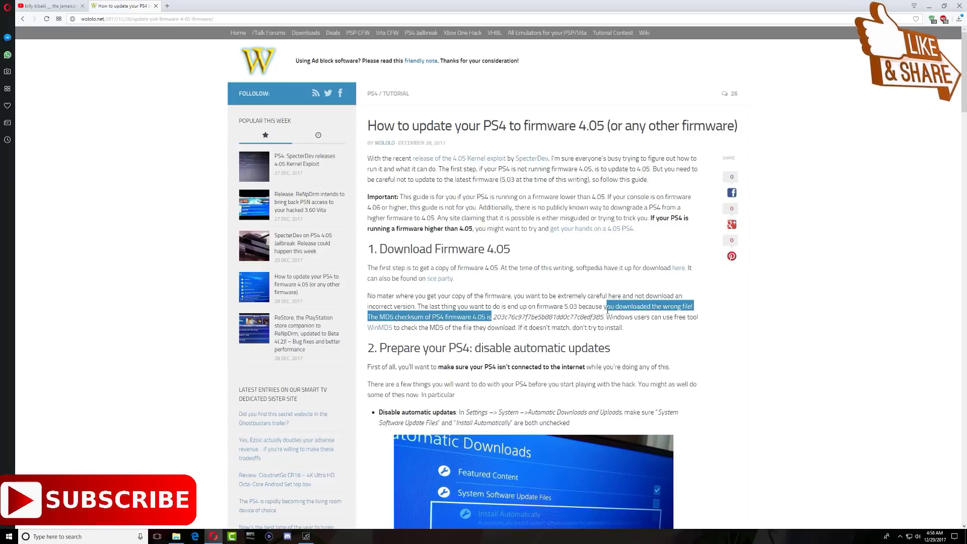
left_click(664, 285)
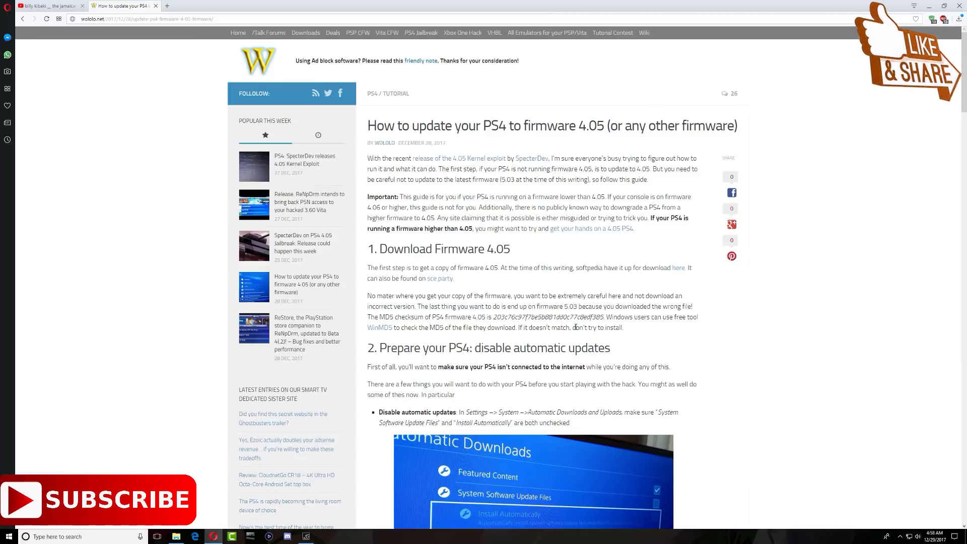
left_click_drag(523, 250, 498, 249)
left_click(539, 249)
left_click_drag(556, 298, 681, 296)
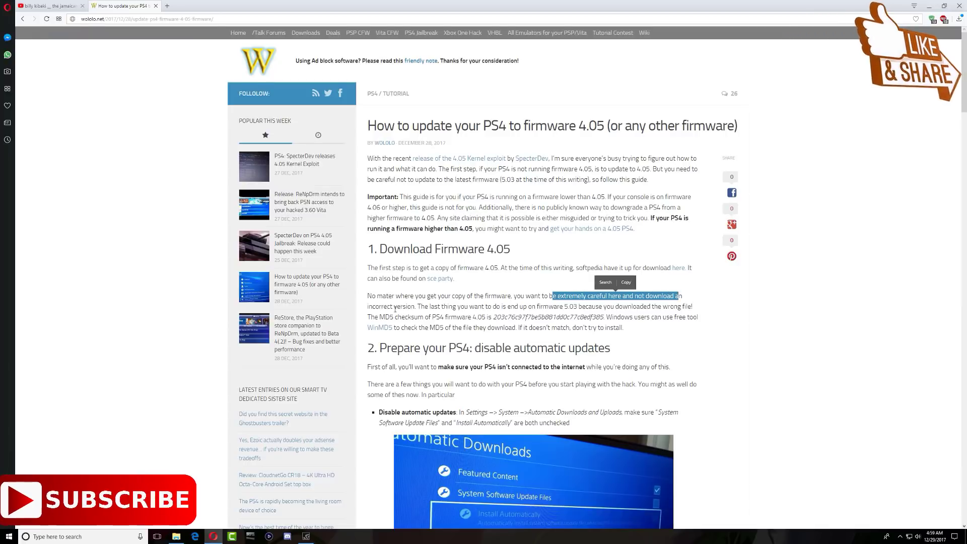
left_click(380, 308)
left_click_drag(367, 306, 411, 306)
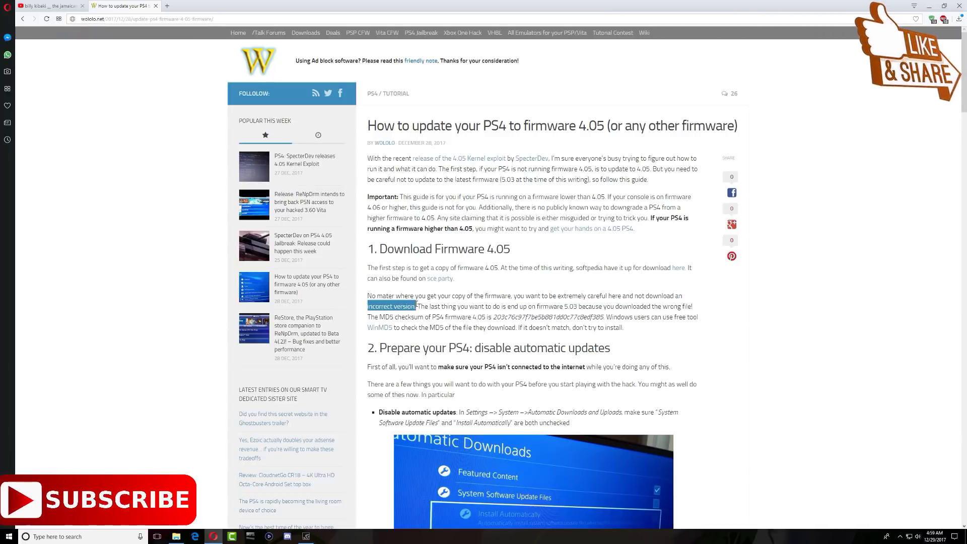
left_click(445, 318)
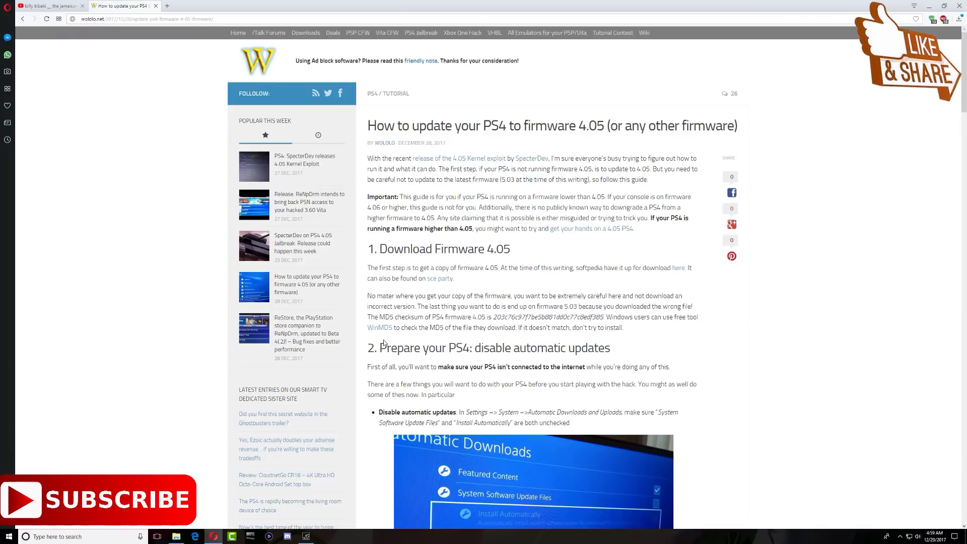
right_click(378, 328)
Open WinMD5 in a new tab, download the WinMD5 Freeware zip, and minimize Opera
left_click(380, 335)
left_click(187, 7)
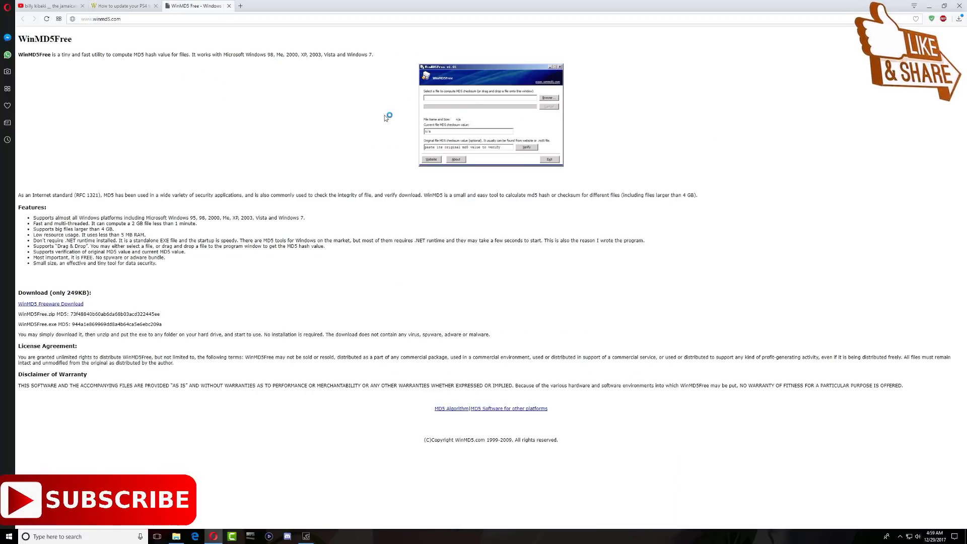
left_click_drag(467, 101, 503, 121)
left_click(77, 305)
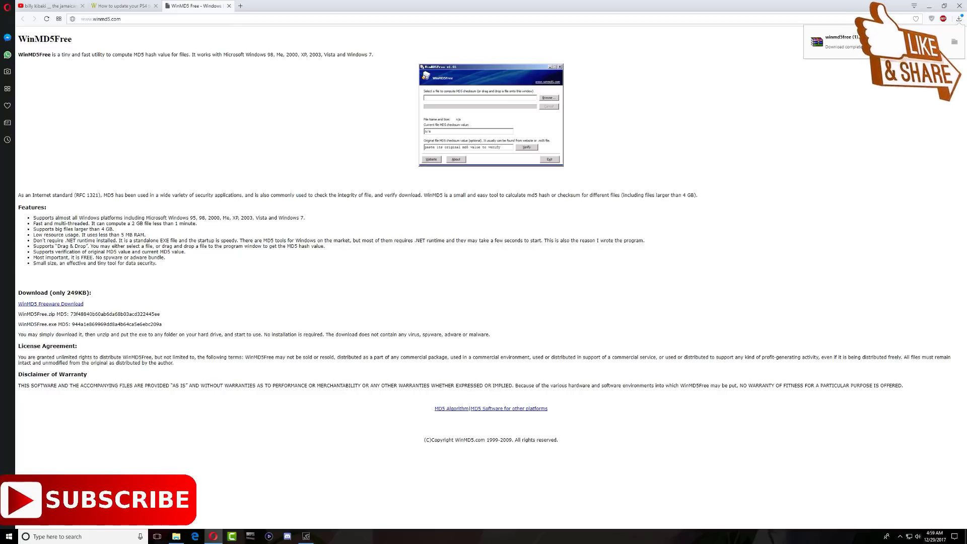
key("super+d")
Move winmd5free.zip and PS4UPDATE.PUP to the centre of the desktop
left_click_drag(14, 381, 334, 331)
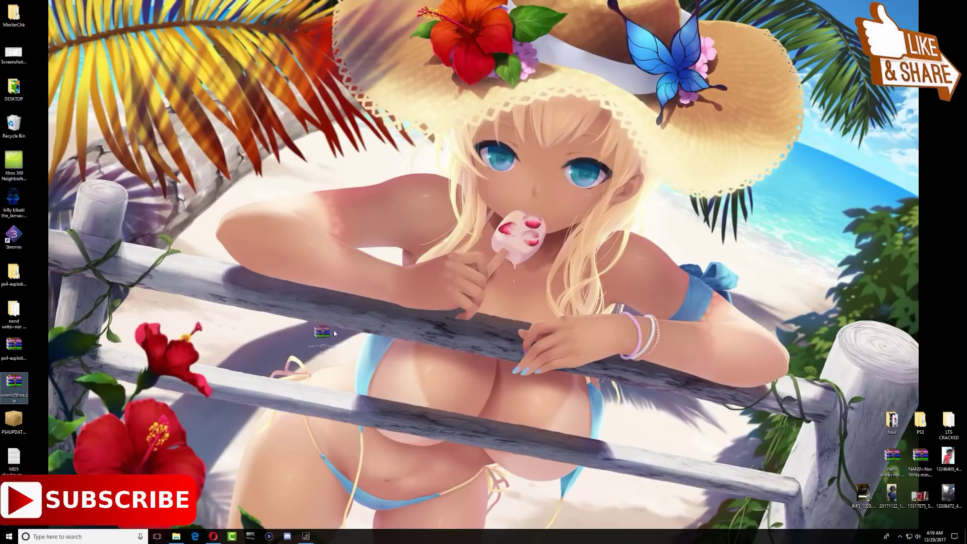
left_click_drag(485, 222, 491, 232)
left_click_drag(14, 420, 616, 304)
left_click_drag(614, 268, 614, 263)
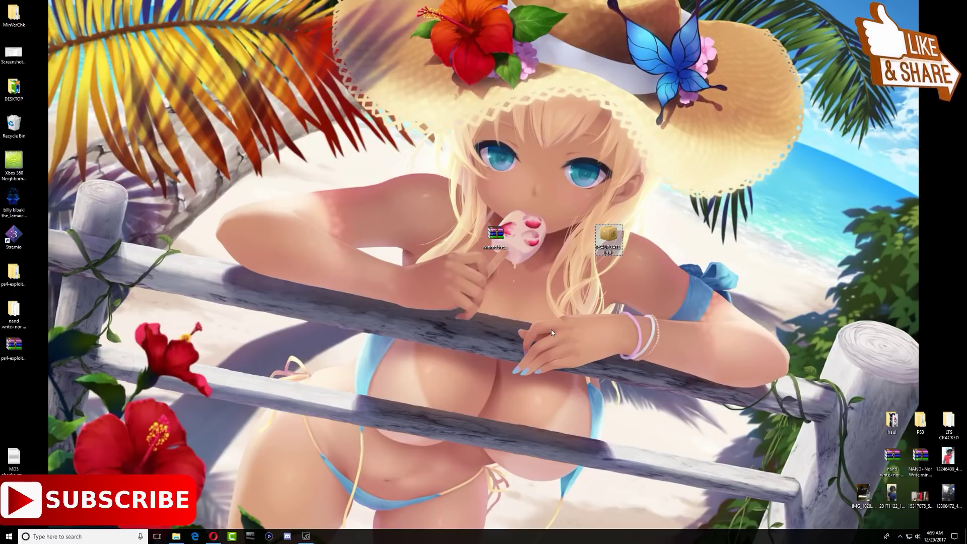
Extract winmd5free.zip to a winmd5free folder and run WinMD5.exe as administrator
right_click(497, 237)
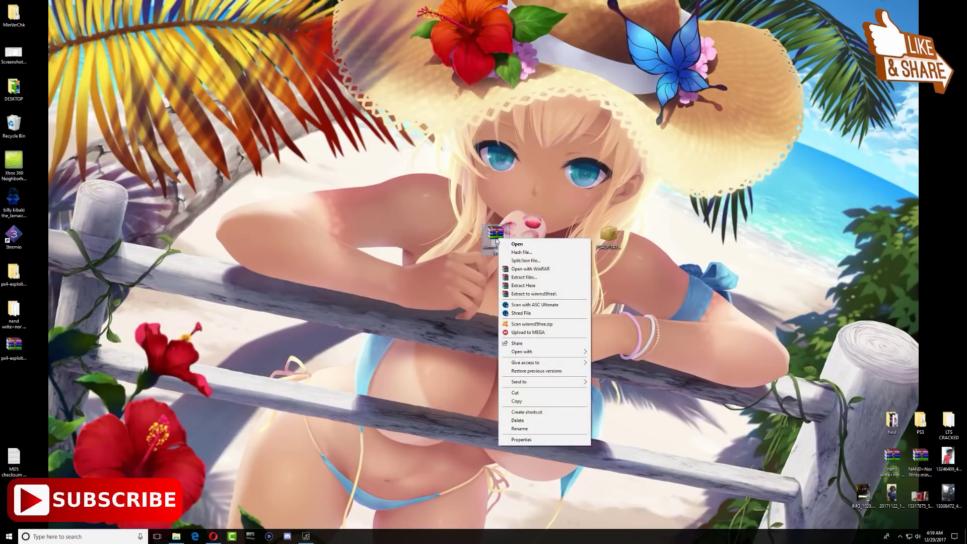
left_click(525, 294)
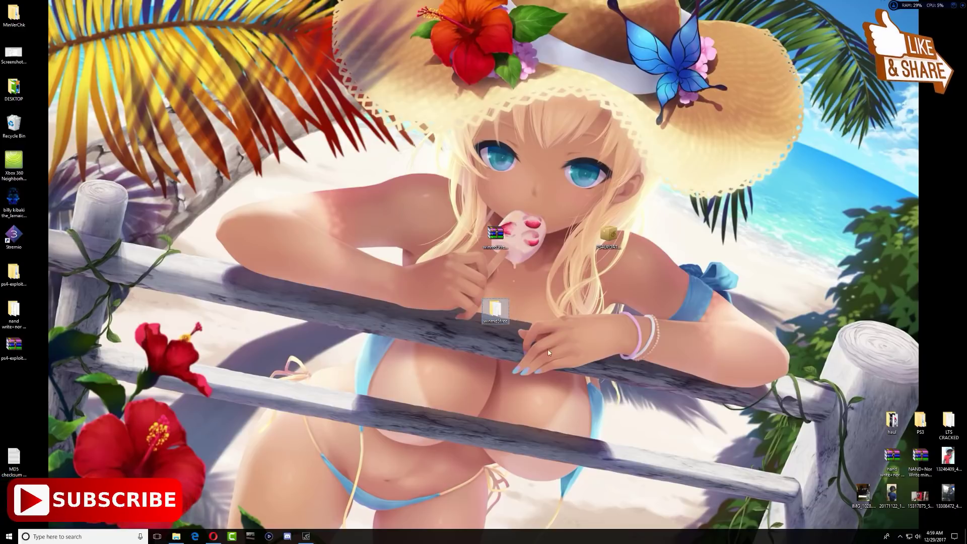
double_click(495, 308)
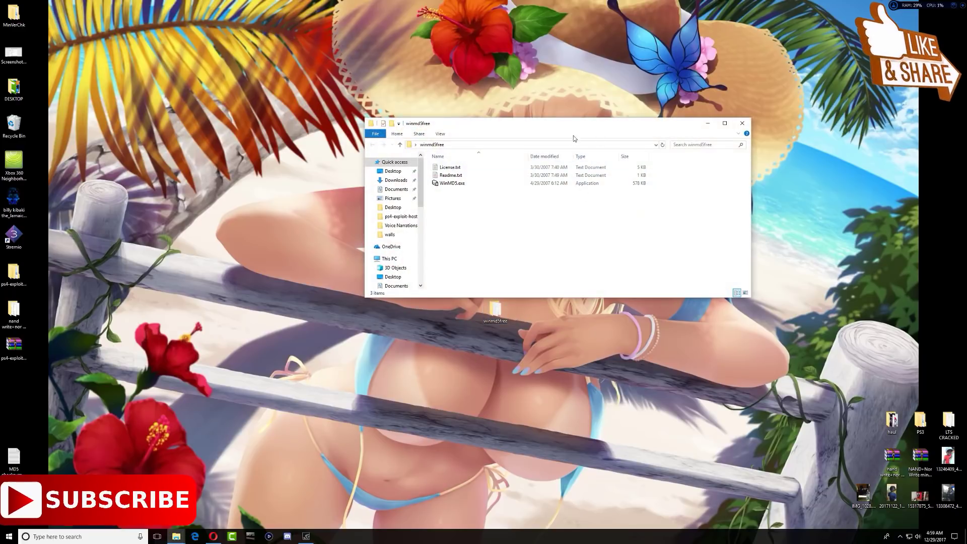
left_click_drag(573, 126, 424, 278)
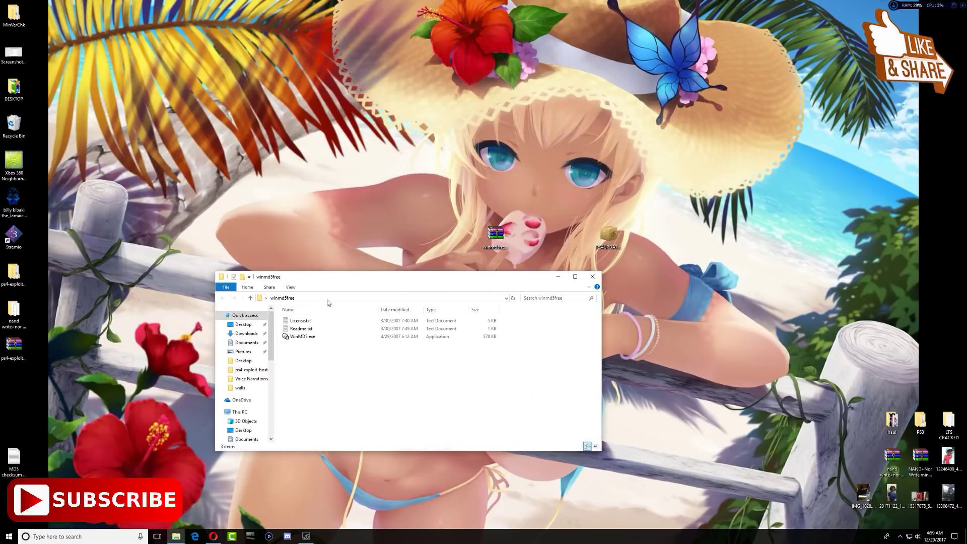
right_click(300, 337)
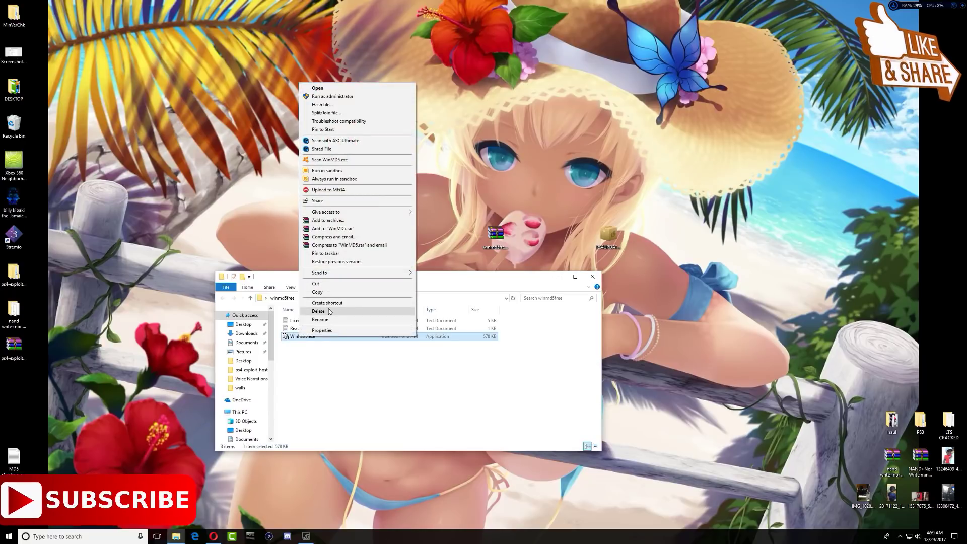
left_click(336, 97)
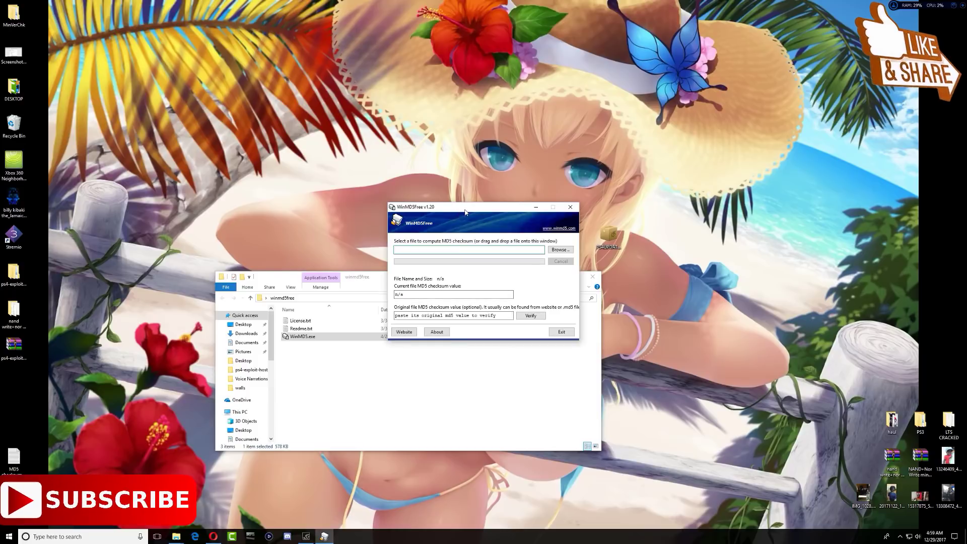
Browse to PS4UPDATE.PUP on the Desktop in WinMD5Free to compute its MD5
left_click_drag(465, 213, 483, 272)
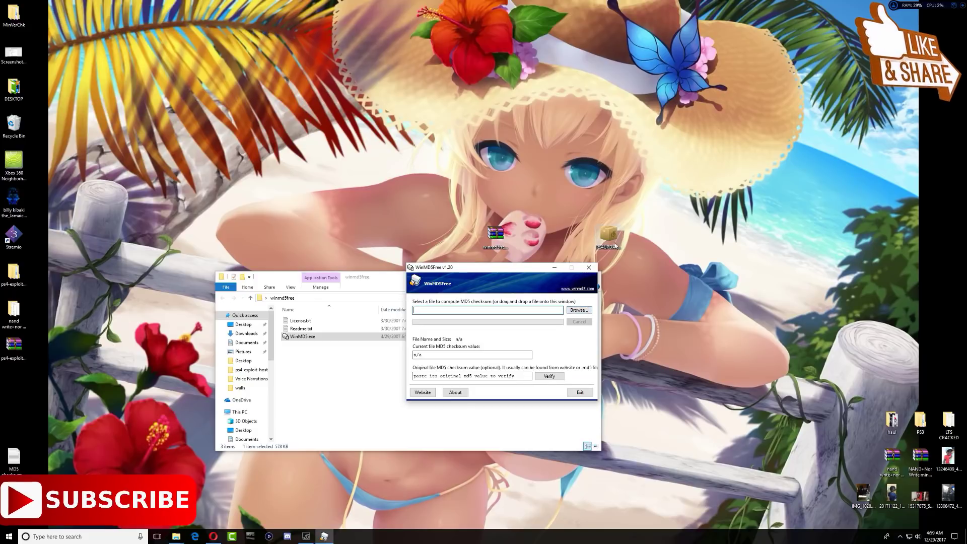
left_click(578, 309)
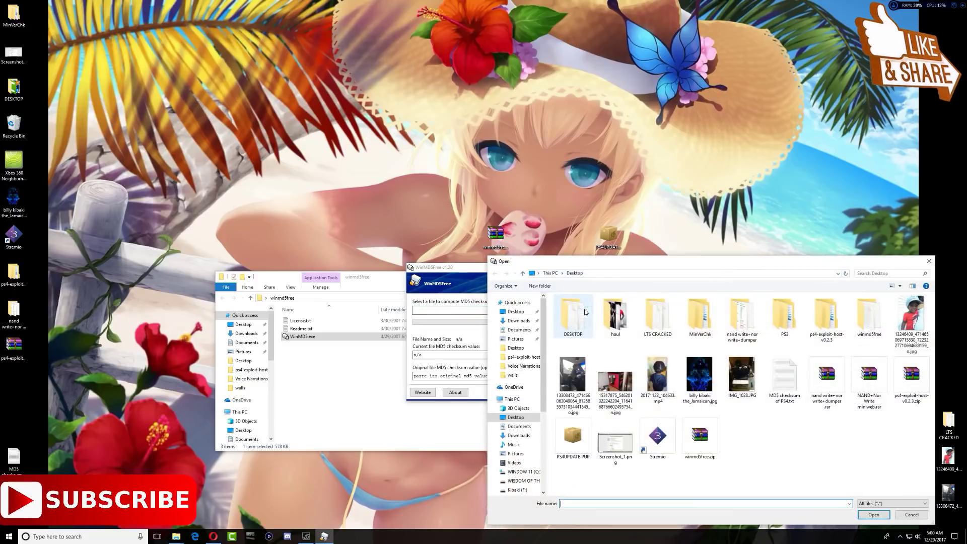
left_click(573, 452)
left_click(874, 514)
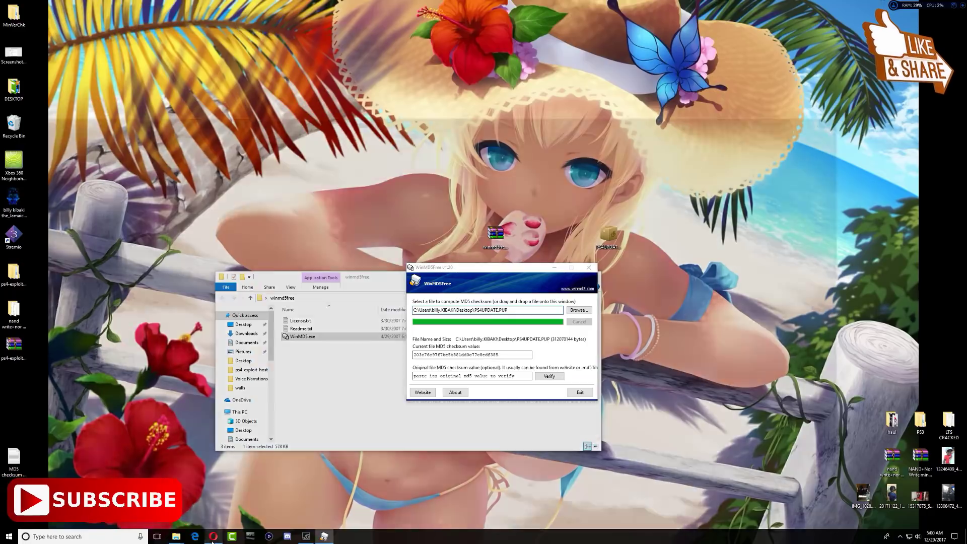
Return to the wololo guide, close the WinMD5 tab, and select the published MD5 checksum
left_click(213, 537)
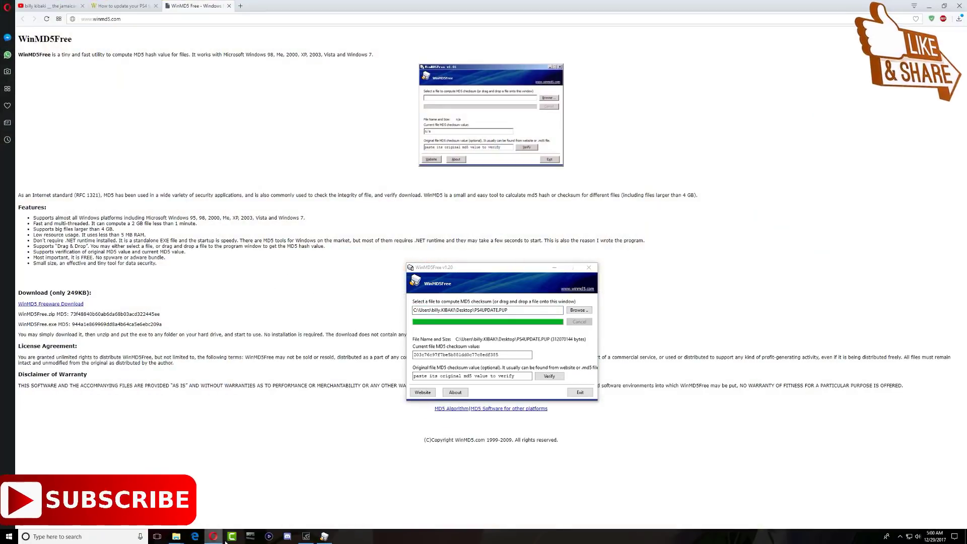
left_click(228, 6)
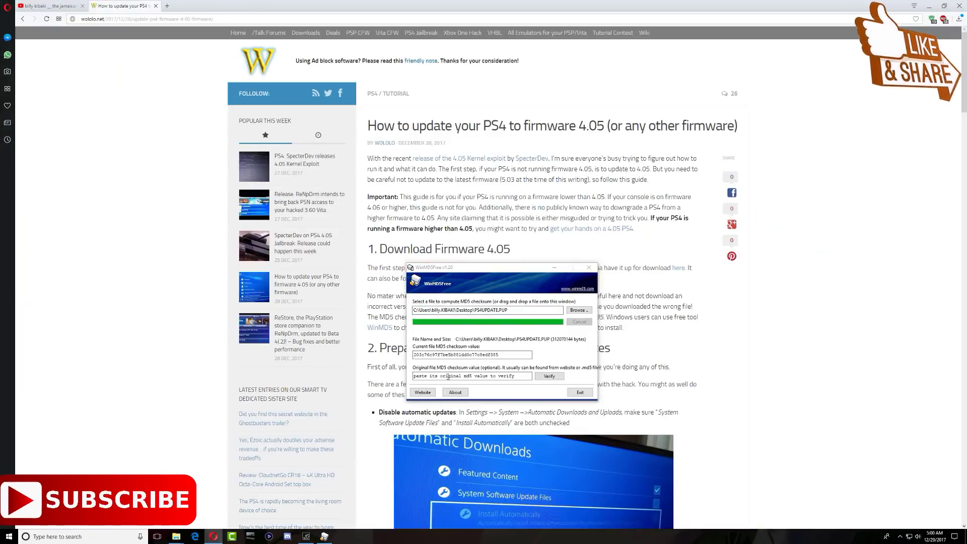
left_click_drag(533, 271, 780, 347)
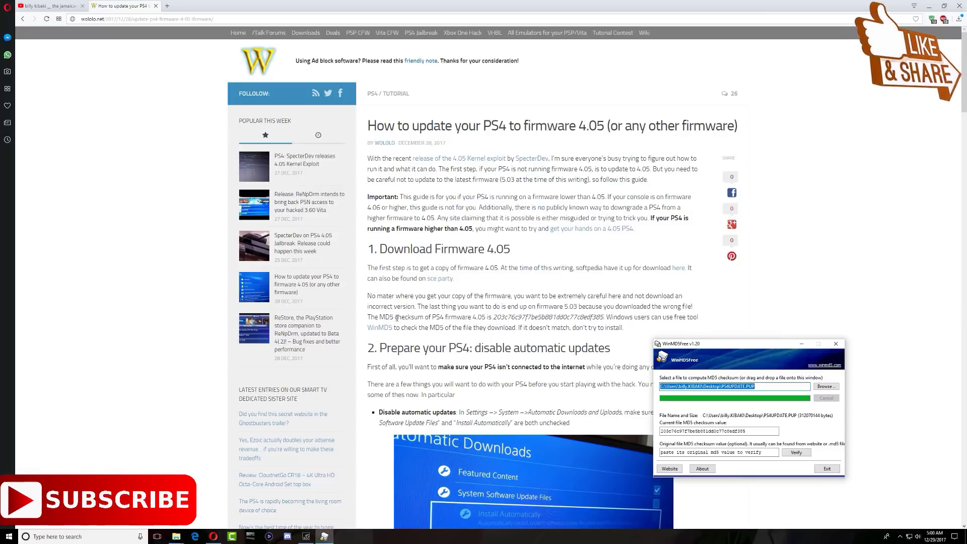
left_click_drag(397, 317, 445, 317)
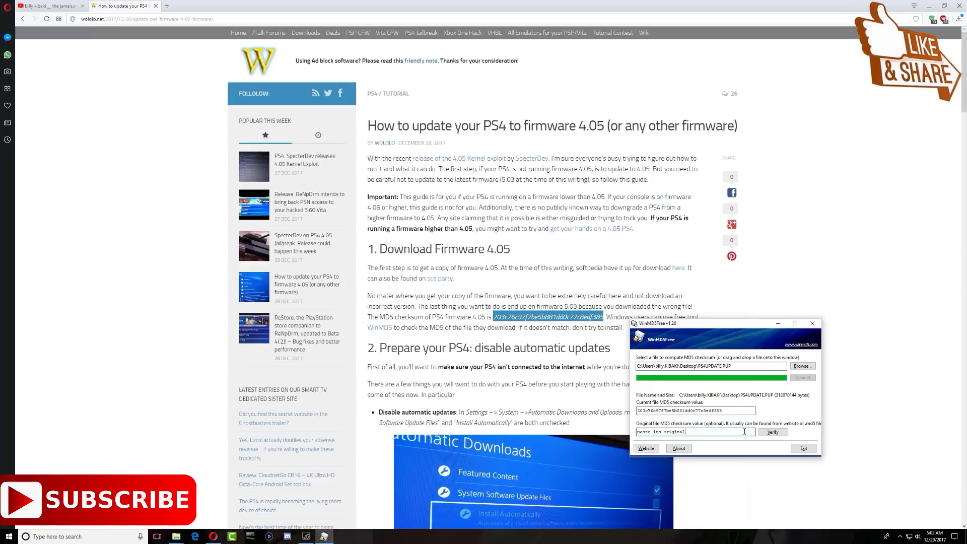
Paste the MD5 into Original MD5, verify it matches, then close WinMD5Free and minimize Opera
right_click(699, 432)
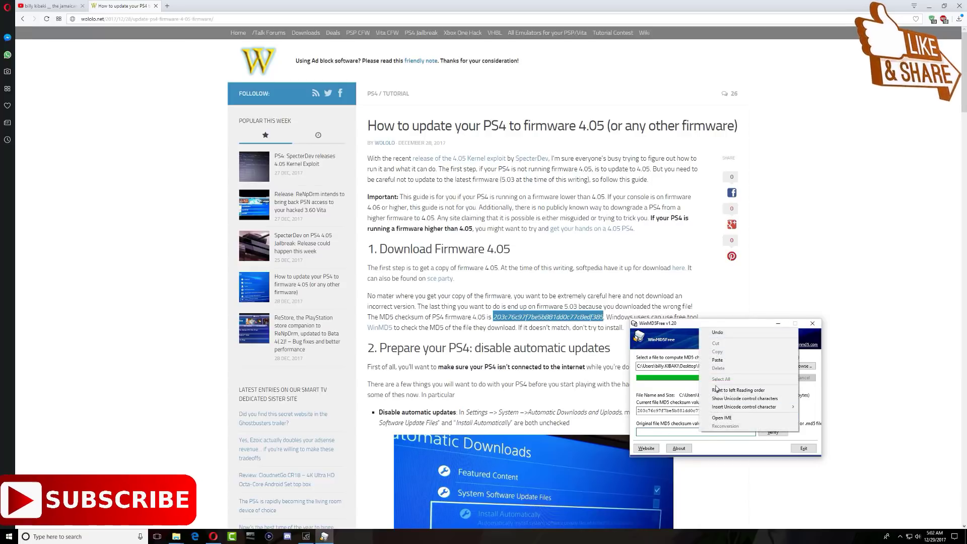
left_click(717, 360)
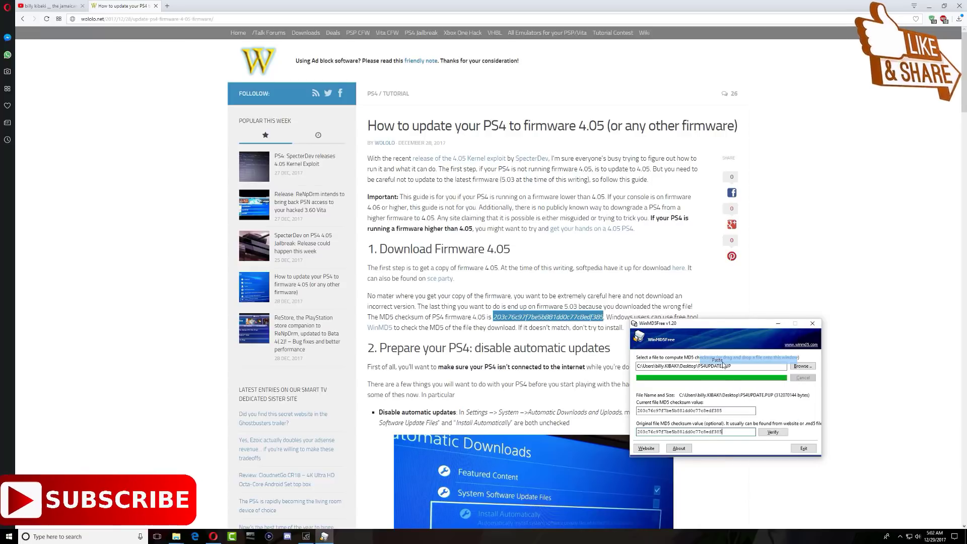
left_click(773, 433)
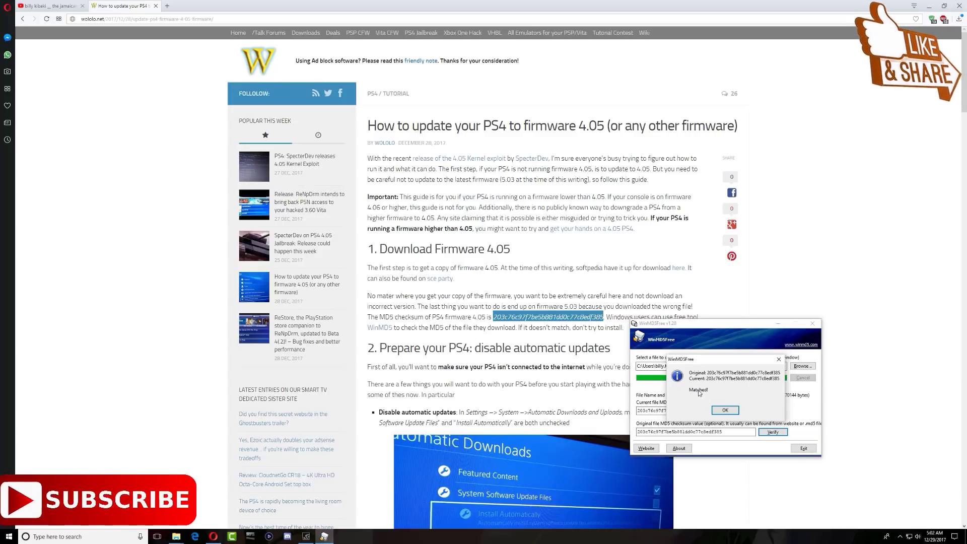
left_click(725, 411)
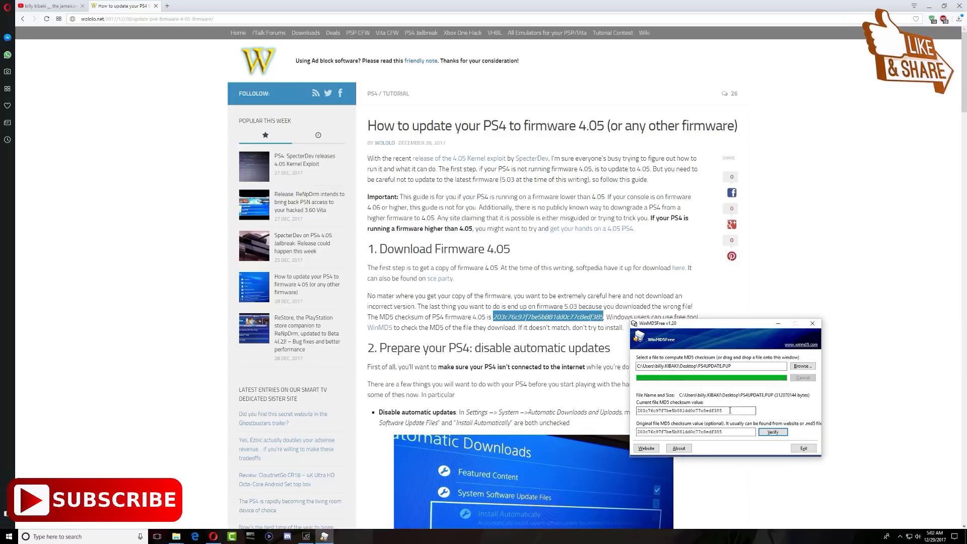
left_click(811, 324)
left_click(929, 6)
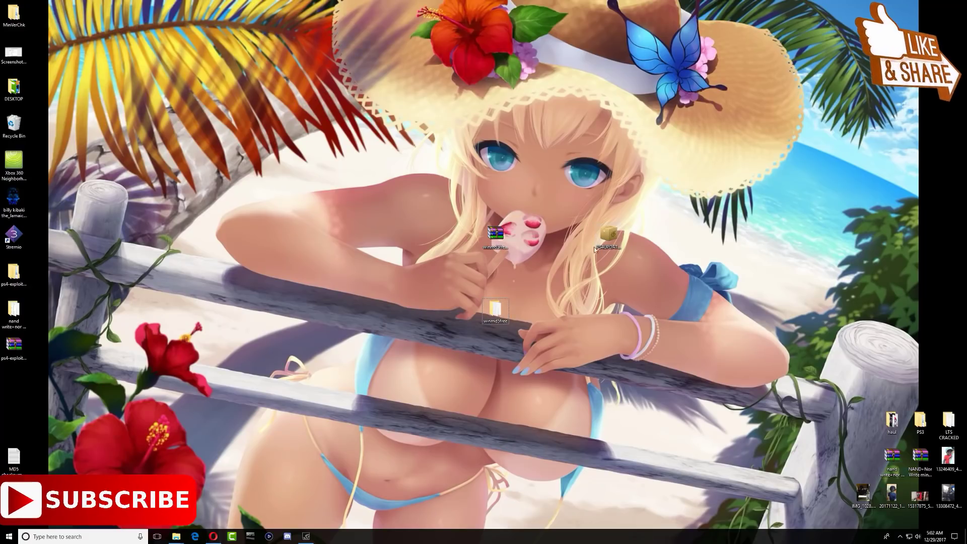
Create a desktop folder named PS4 and open it
right_click(618, 297)
mouse_move(653, 371)
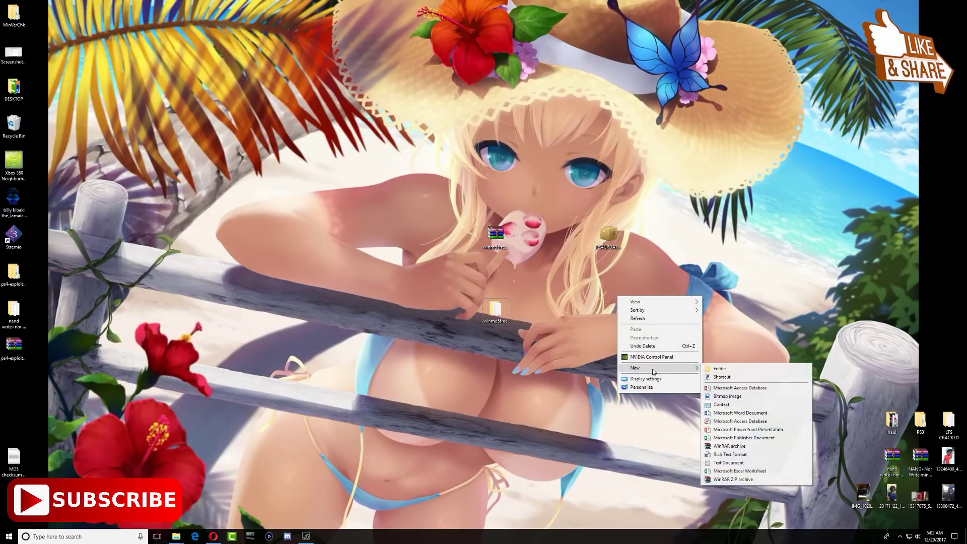
left_click(719, 369)
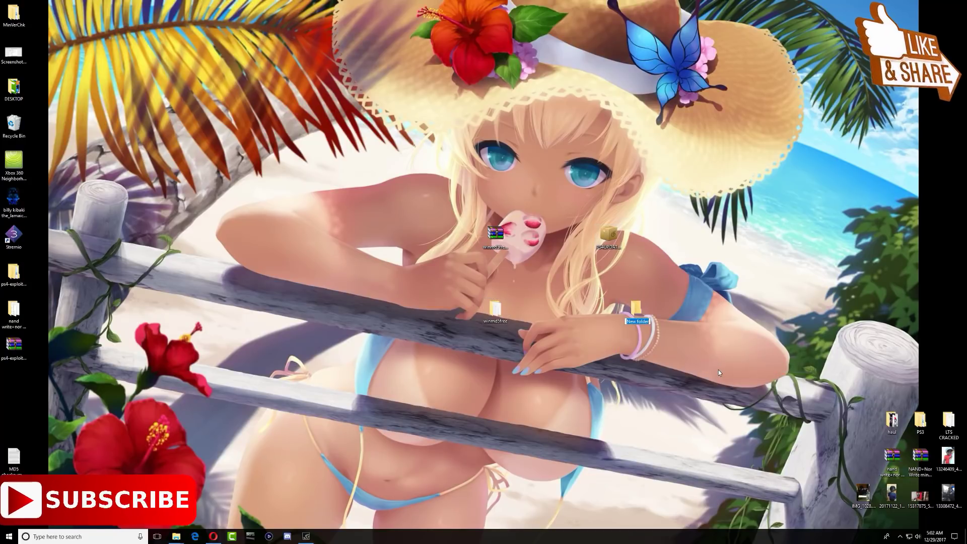
type("PS4")
key("Return")
double_click(635, 308)
Create an UPDATE folder inside PS4 and move PS4UPDATE.PUP into it
right_click(335, 351)
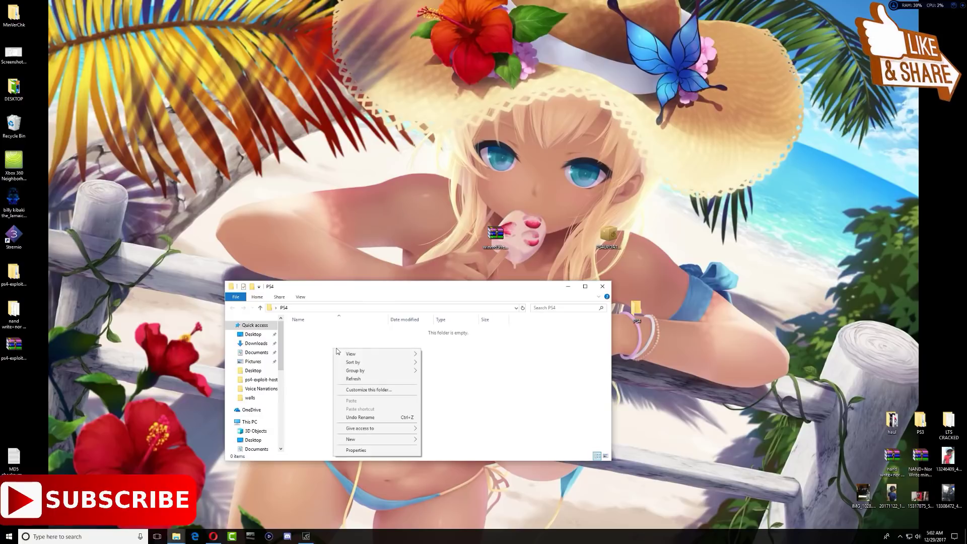
mouse_move(363, 438)
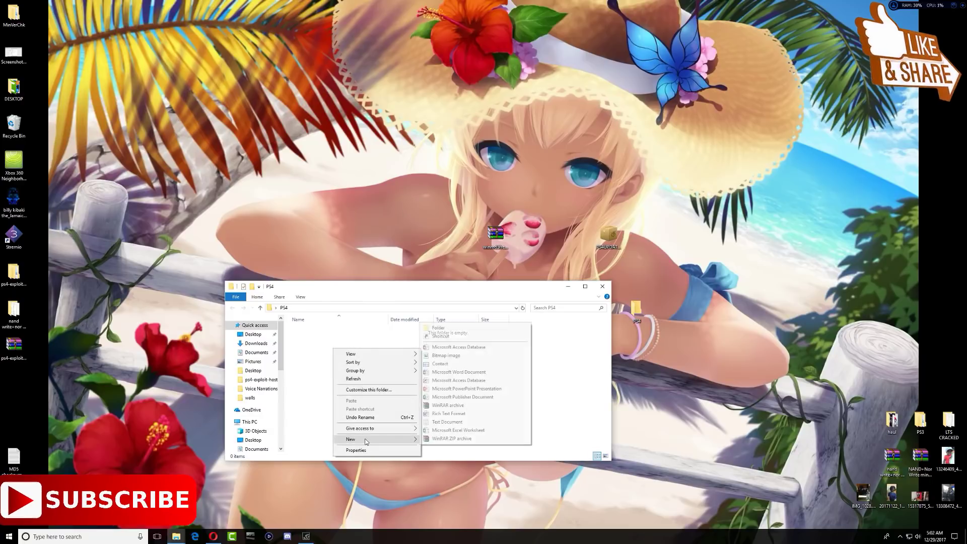
left_click(459, 331)
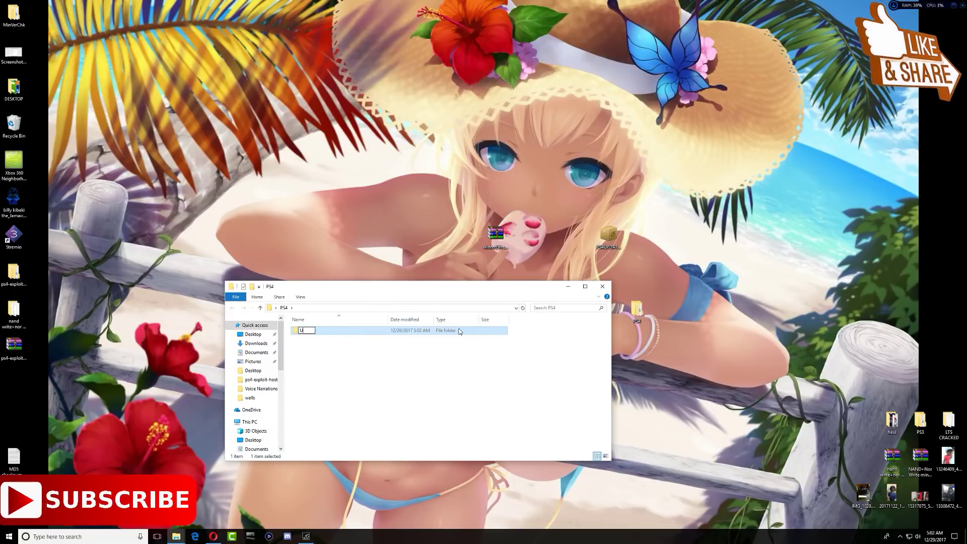
left_click(409, 368)
left_click_drag(428, 289, 688, 345)
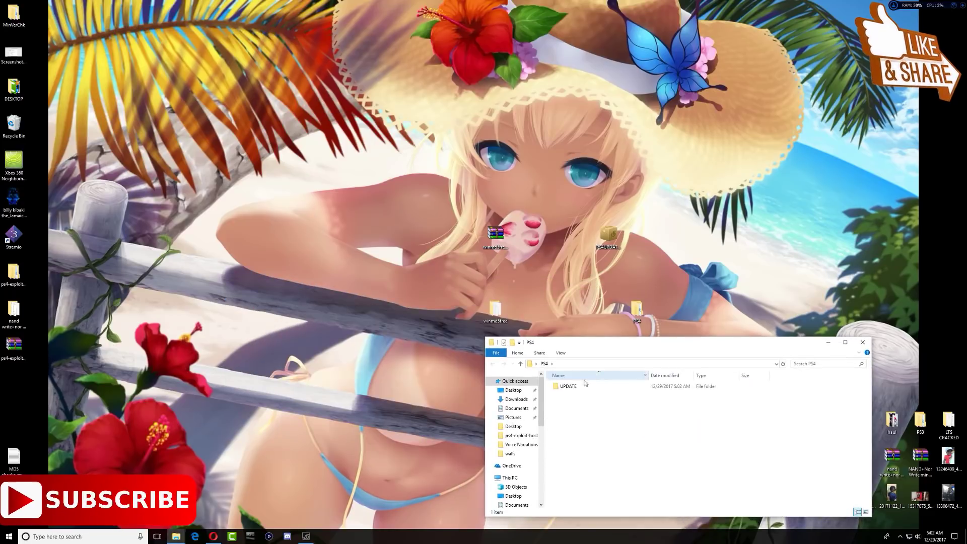
left_click_drag(615, 239, 578, 389)
double_click(569, 387)
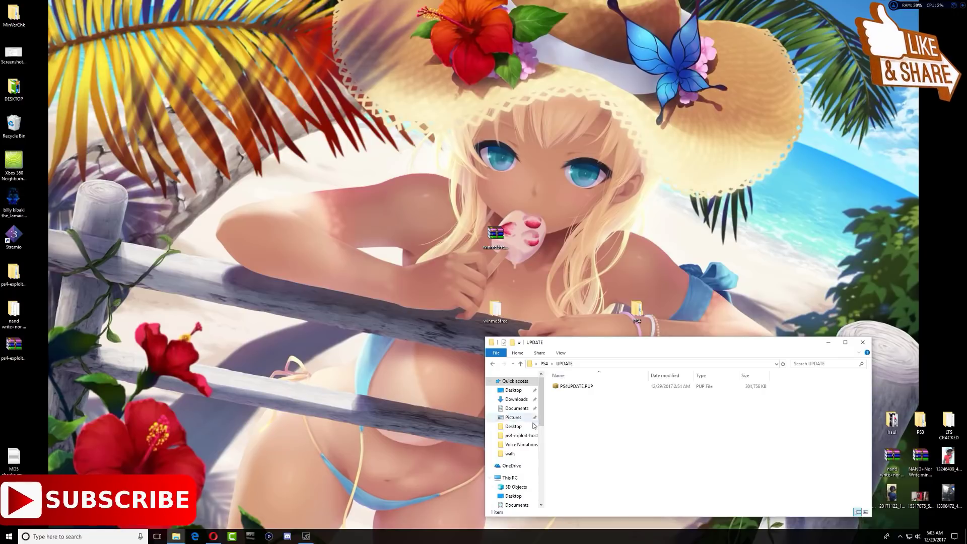
Copy the desktop PS4 folder and paste it onto the PS3 HACK (O:) USB drive
left_click(863, 343)
right_click(638, 321)
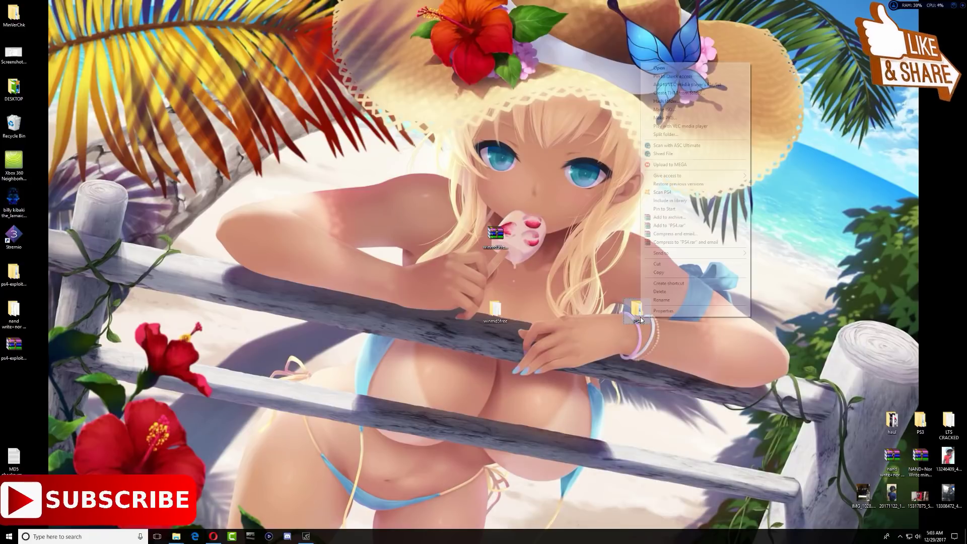
left_click(660, 273)
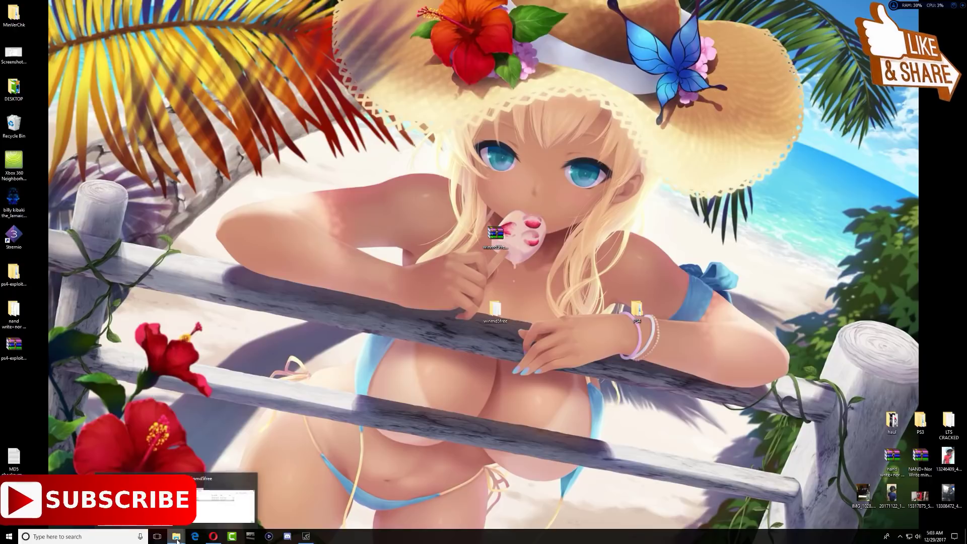
left_click(208, 520)
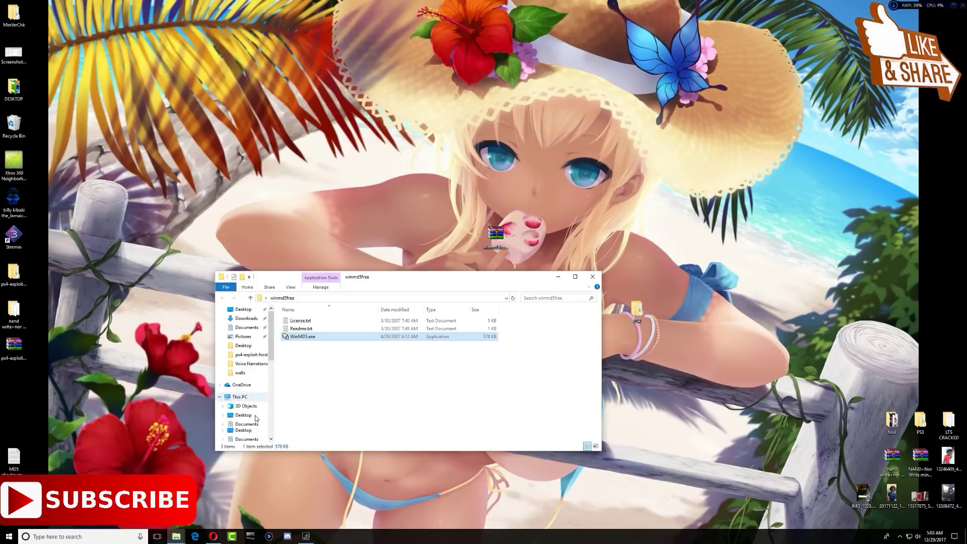
scroll(259, 427, "down", 4)
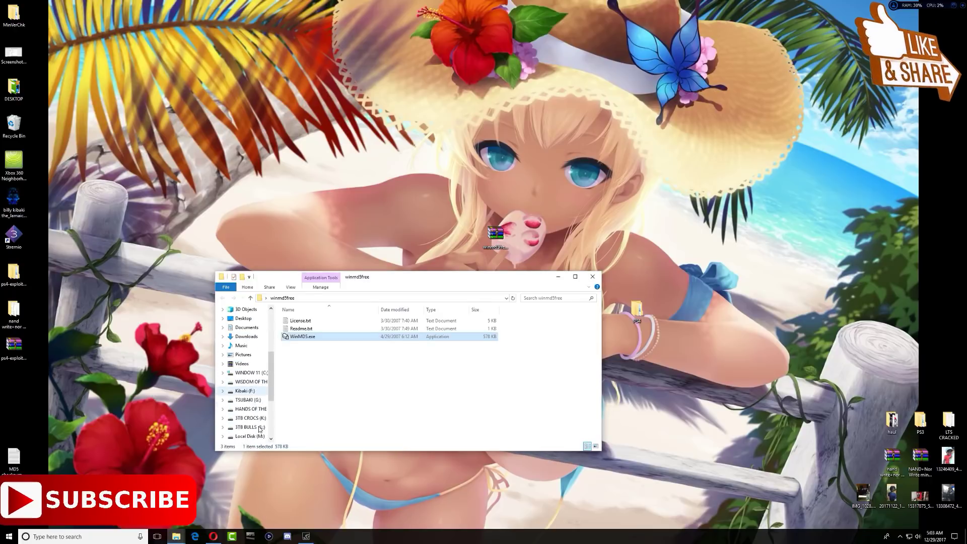
scroll(259, 429, "down", 1)
left_click(247, 409)
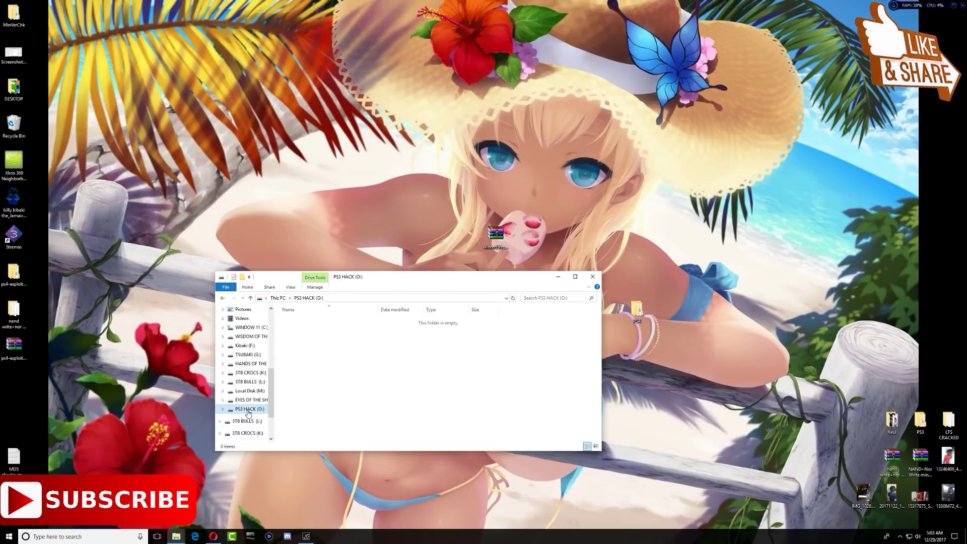
right_click(343, 361)
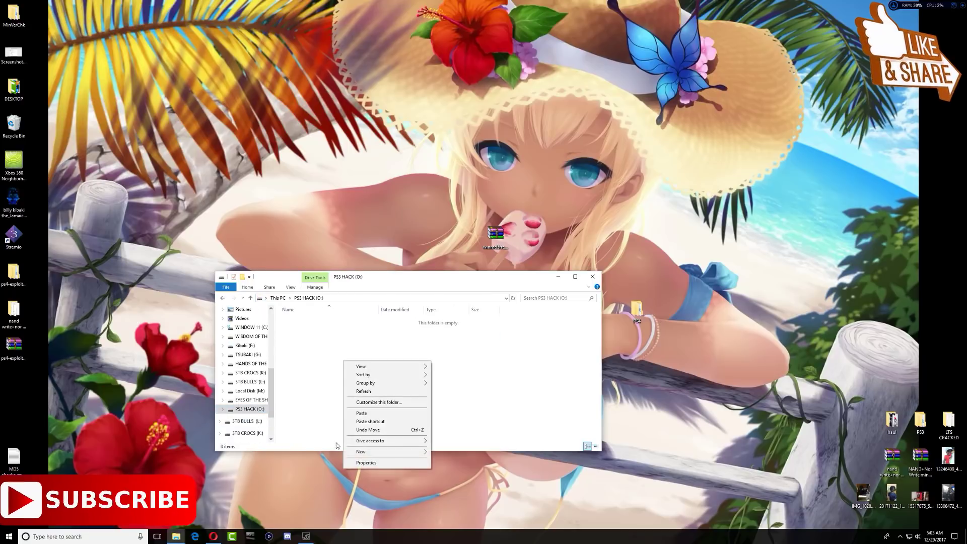
left_click(364, 414)
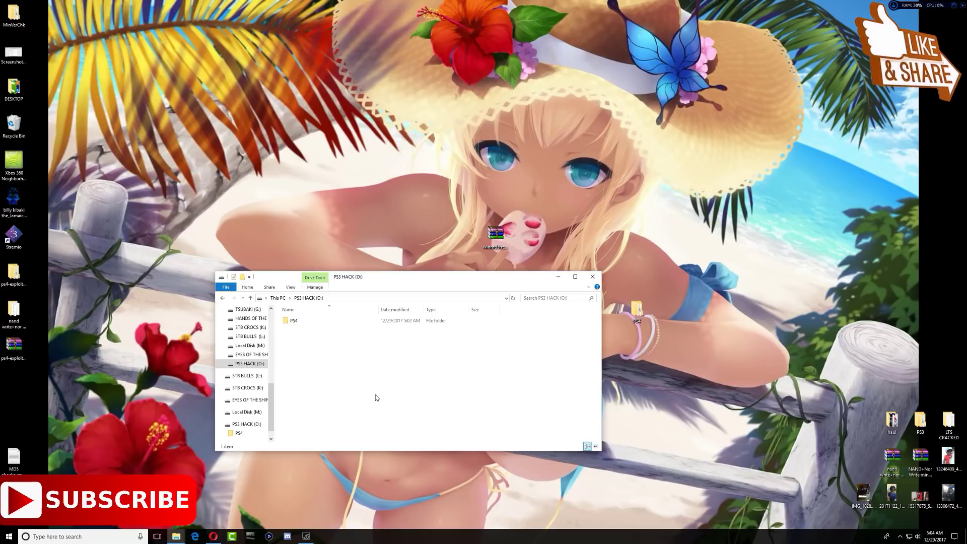
Confirm the drive is FAT32 in Properties, then safely eject PS3 HACK (O:)
right_click(376, 395)
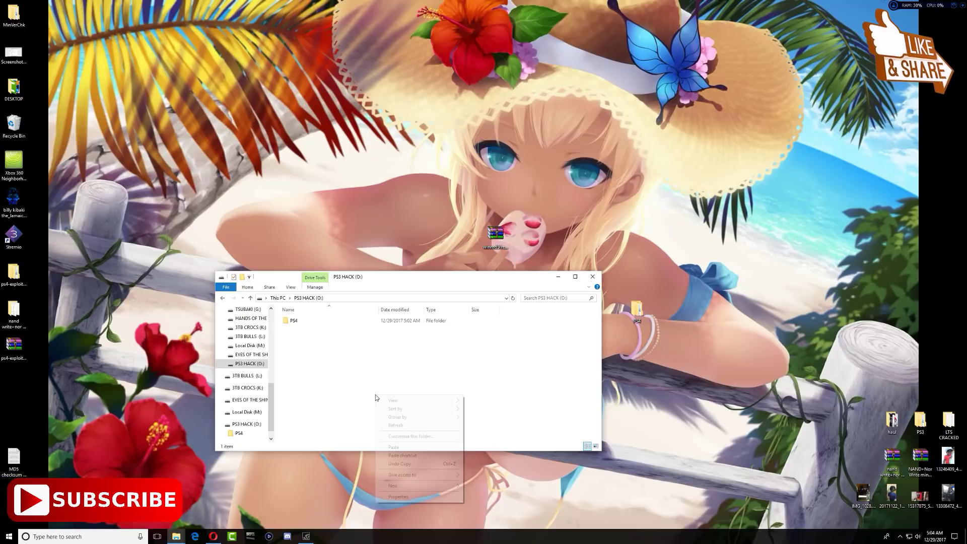
left_click(397, 497)
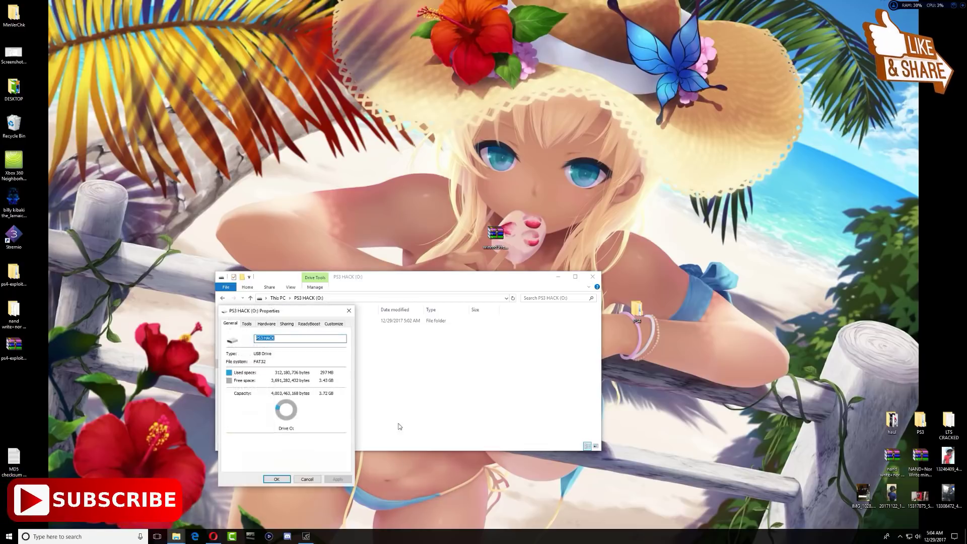
left_click(349, 310)
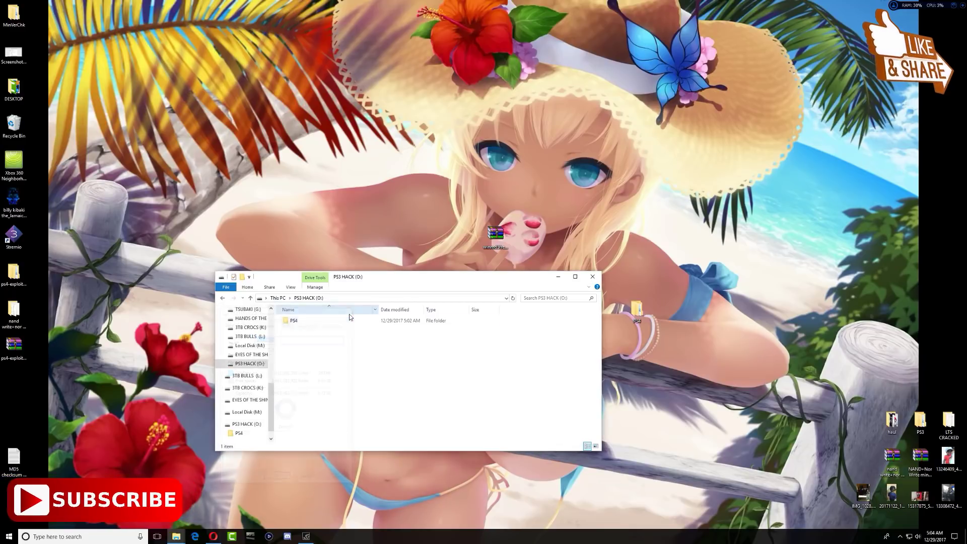
right_click(251, 364)
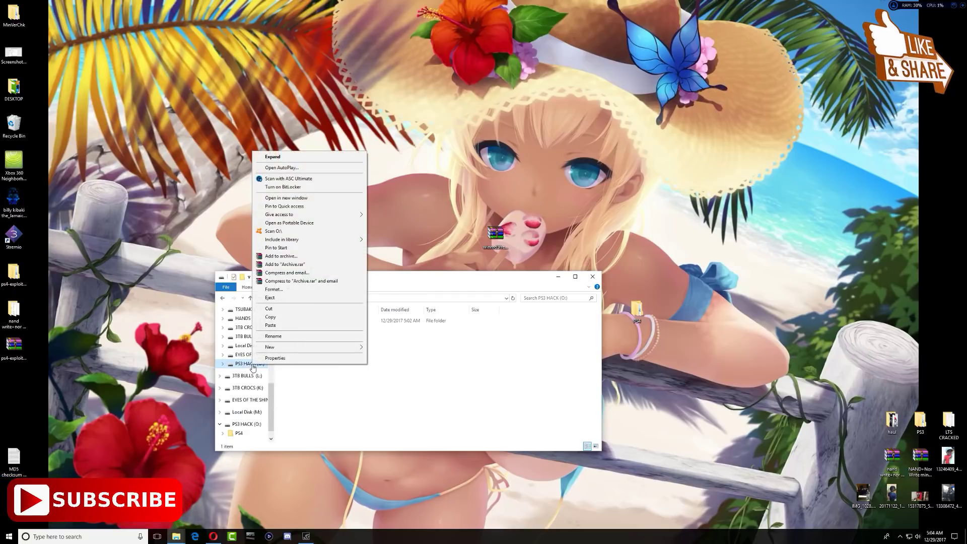
left_click(270, 297)
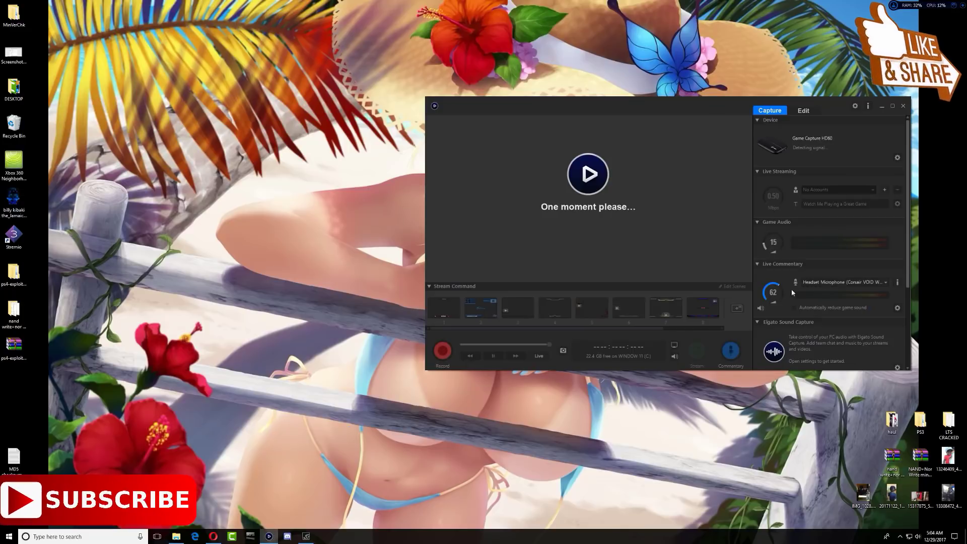
Enlarge the Elgato capture preview to full screen, showing the PS4 home screen
left_click(893, 107)
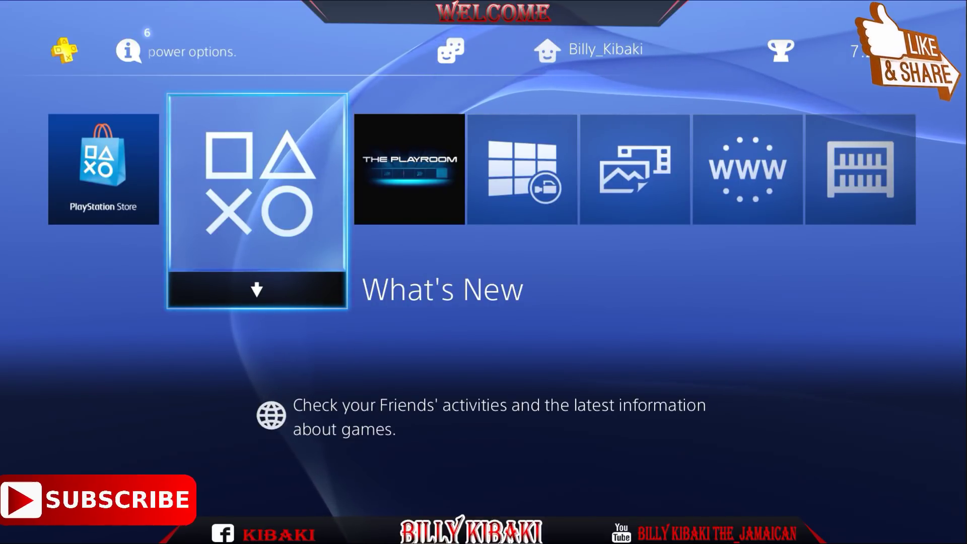
Open the PS4 Settings menu from the home screen's function area
key("Up")
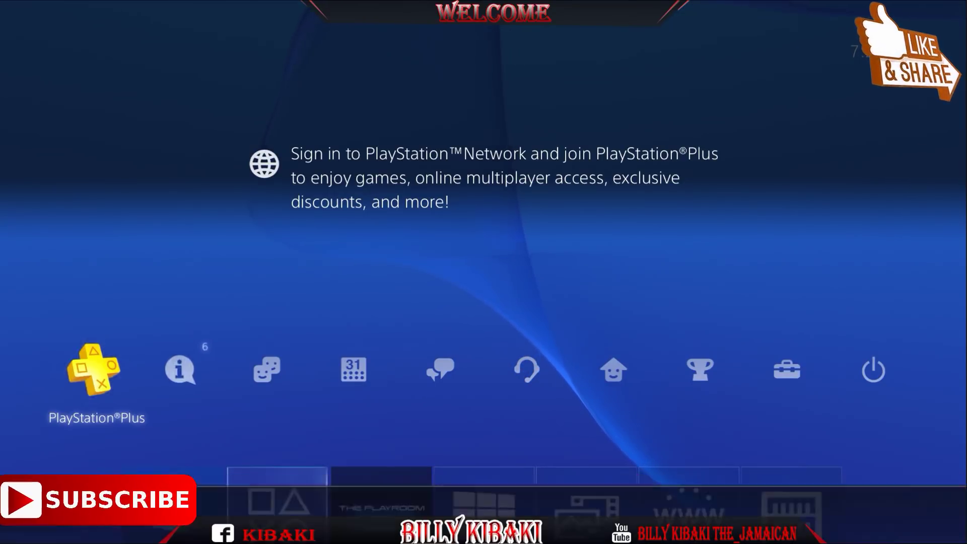
key("Right")
key("Right")
key("Right")
key("Right")
key("Right")
key("Right")
key("Right")
key("Right")
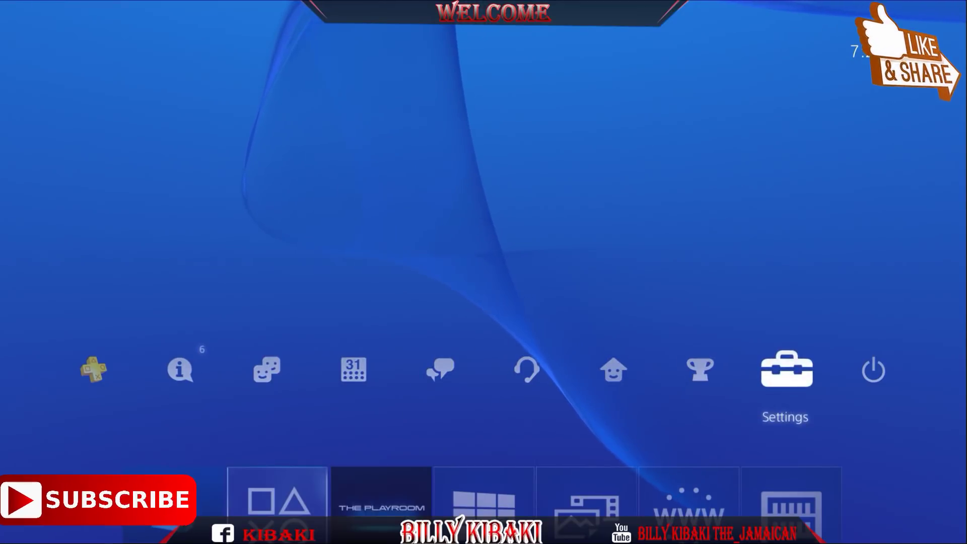
key("Return")
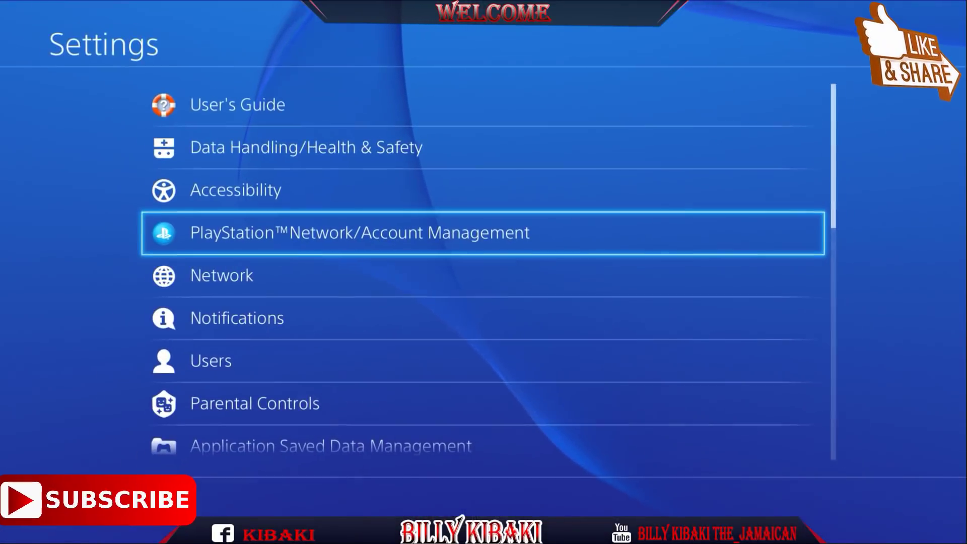
In Network settings, untick Connect to the Internet, then return to the Settings list
key("Up")
key("Up")
key("Up")
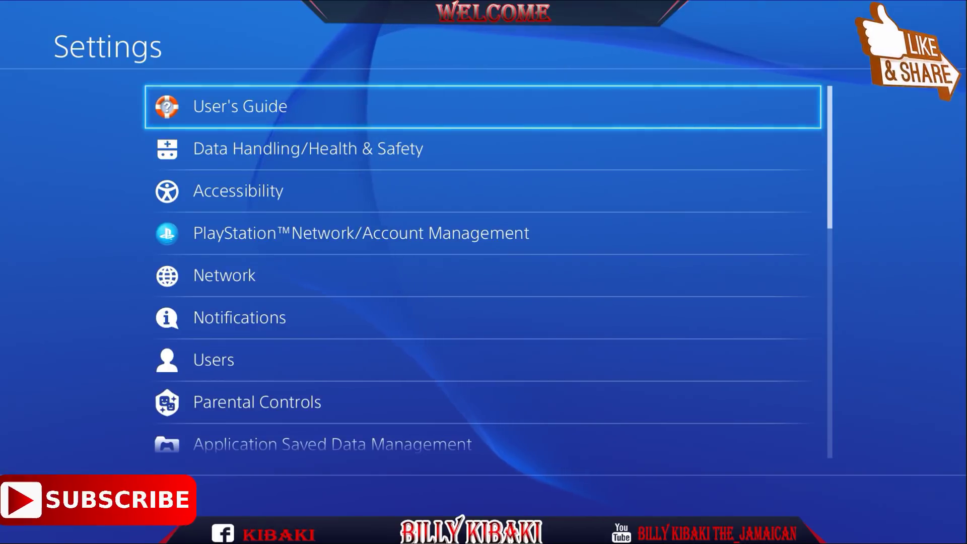
key("Down")
key("Down")
key("Down")
key("Down")
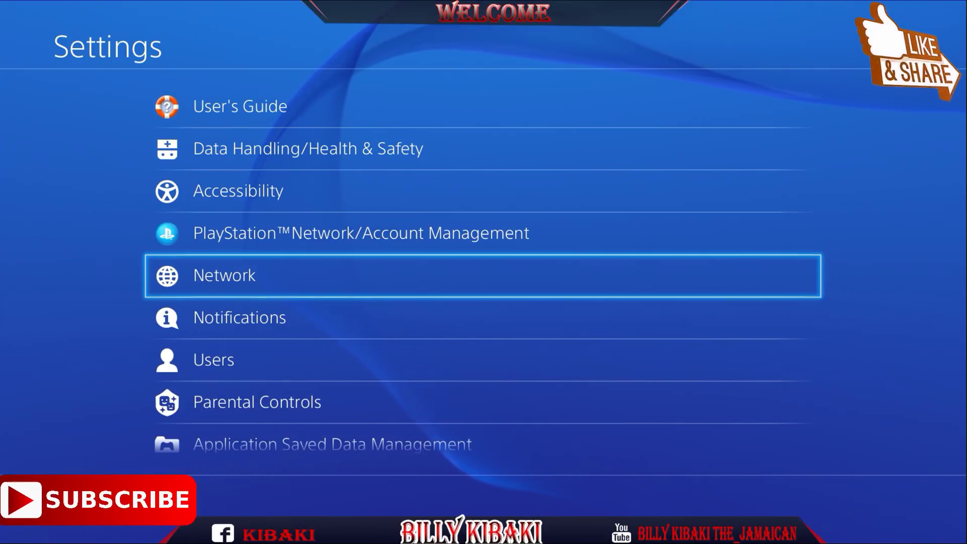
key("Return")
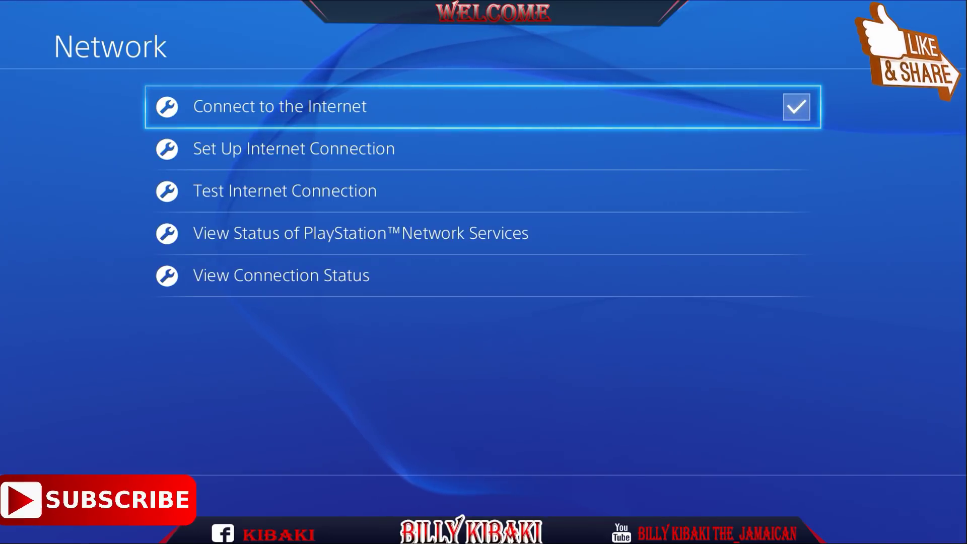
key("Return")
key("Escape")
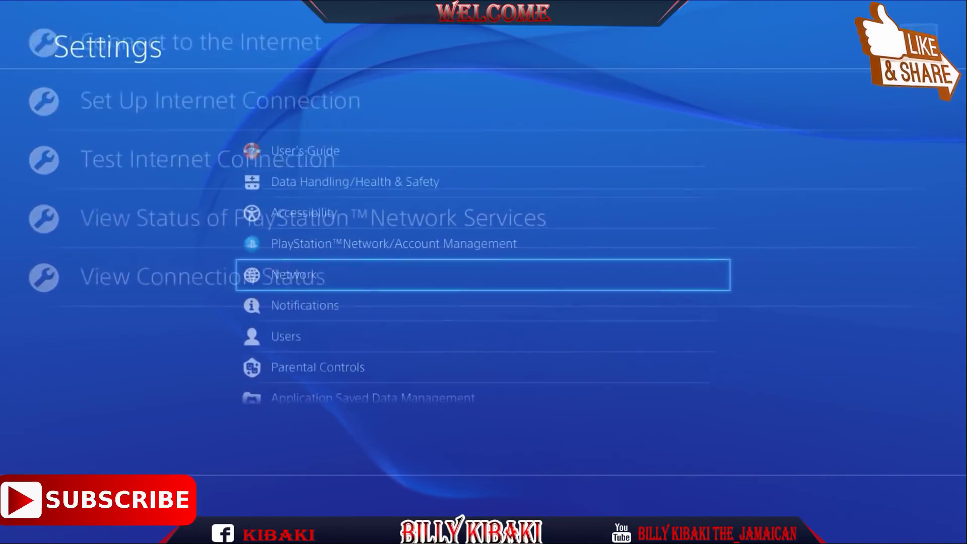
key("Down")
key("Down")
key("Down")
key("Down")
key("Down")
key("Down")
key("Down")
key("Down")
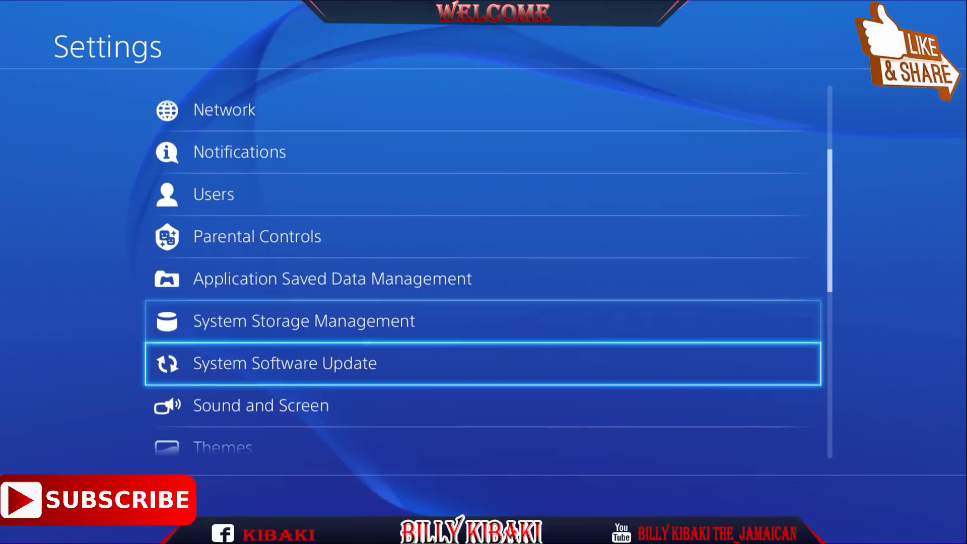
key("Down")
key("Down")
key("Down")
key("Down")
key("Down")
key("Down")
key("Down")
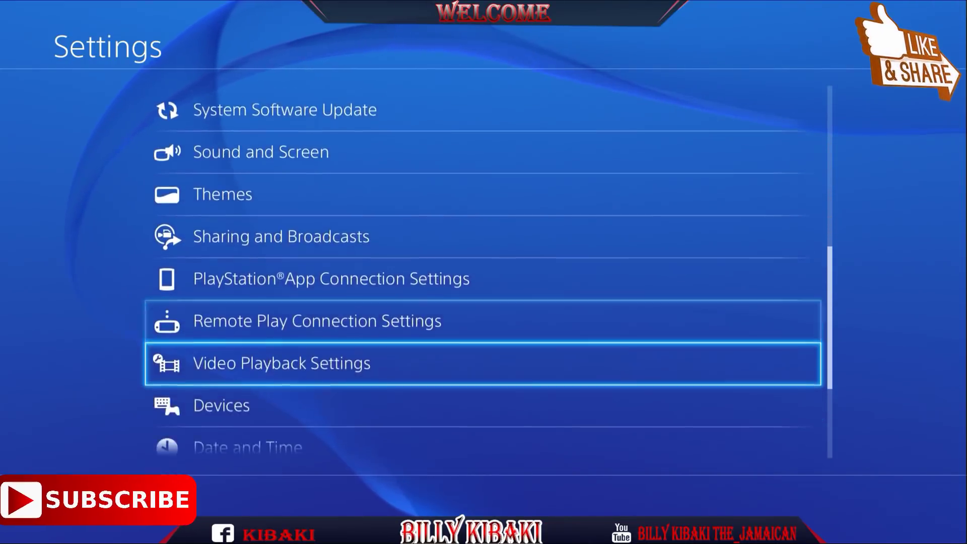
key("Down")
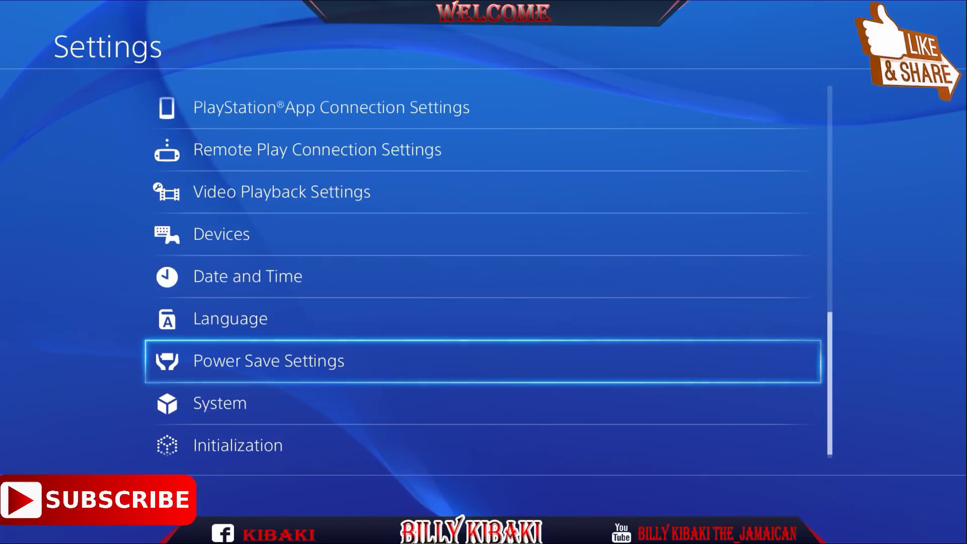
Untick Stay Connected to the Internet under Power Save Settings > Set Features Available in Rest Mode
key("Return")
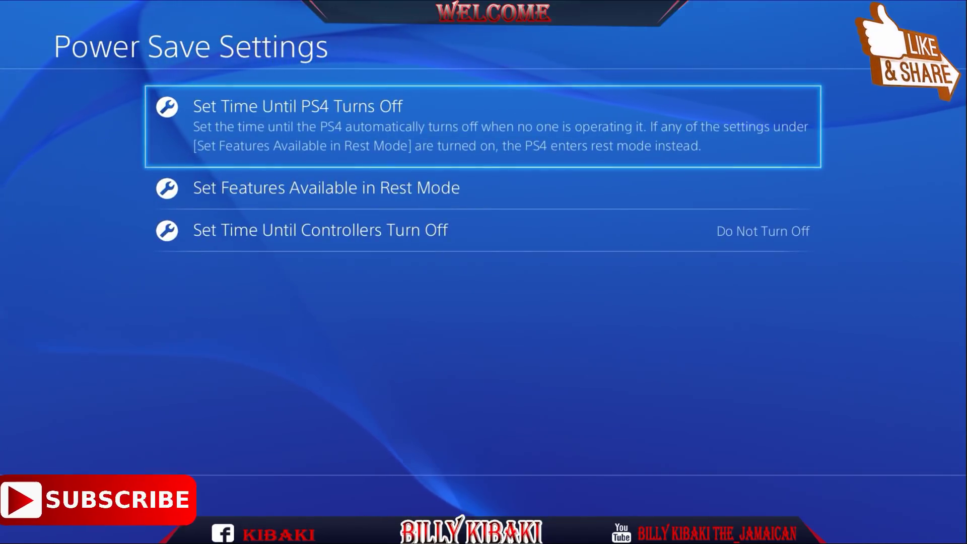
key("Down")
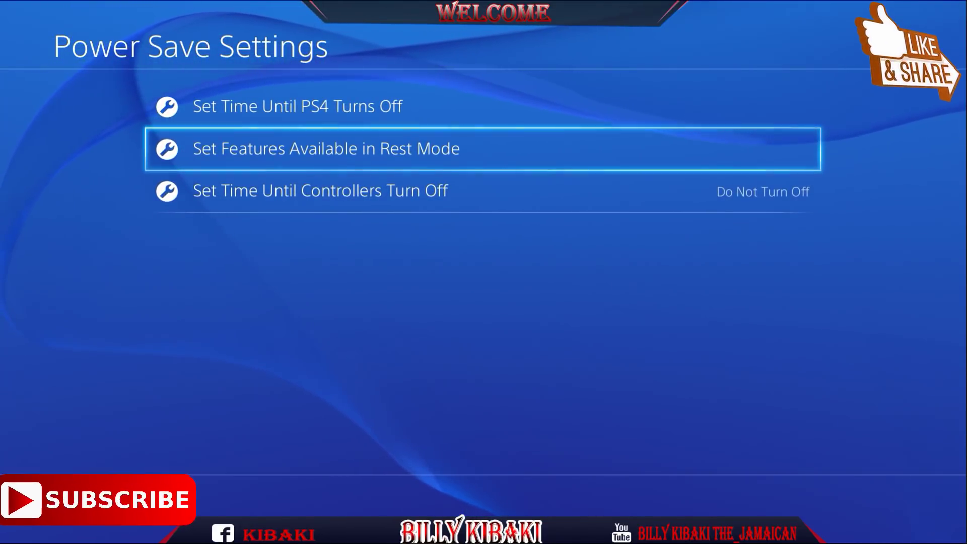
key("Return")
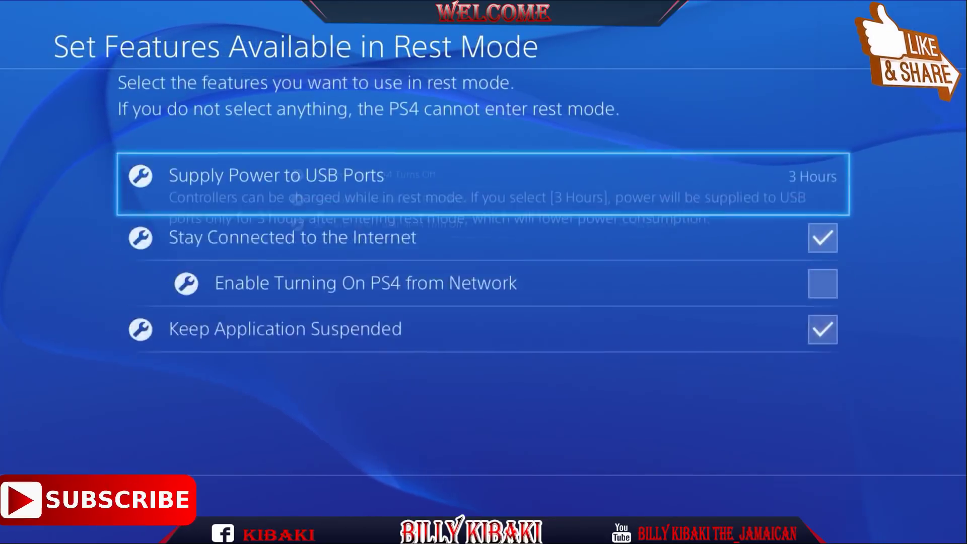
key("Down")
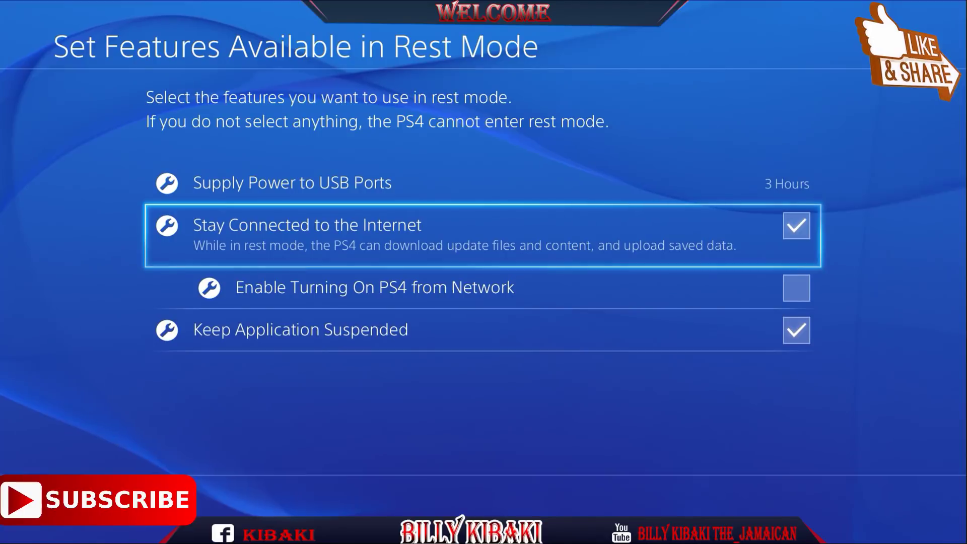
key("Return")
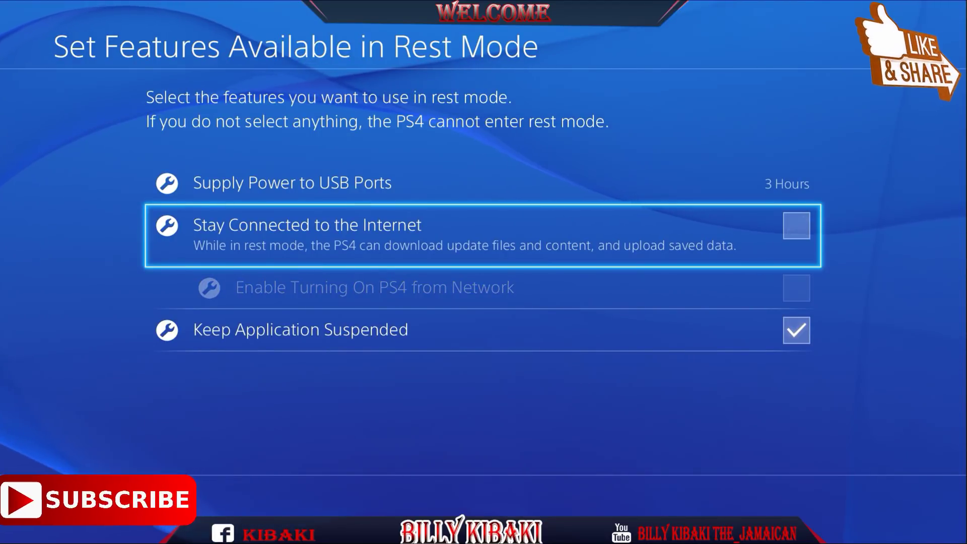
key("Escape")
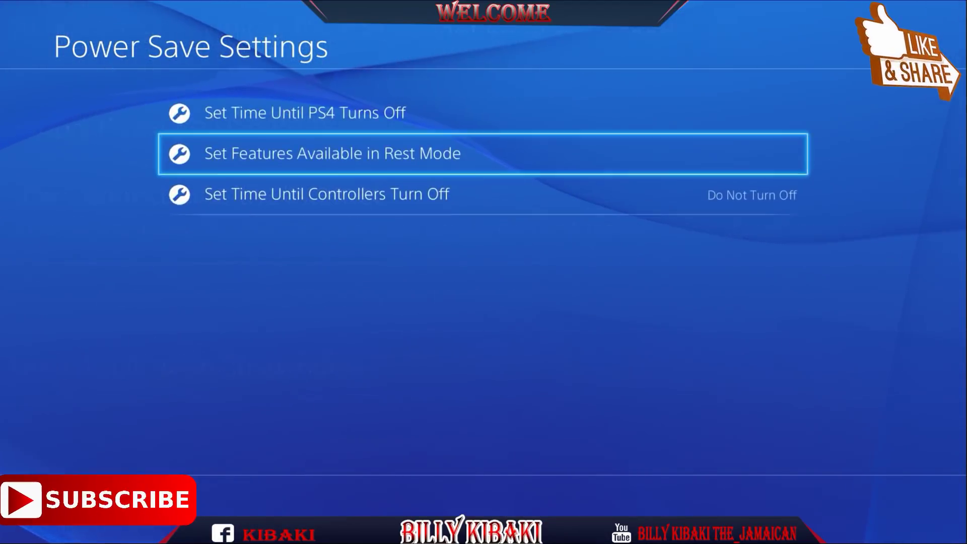
key("Escape")
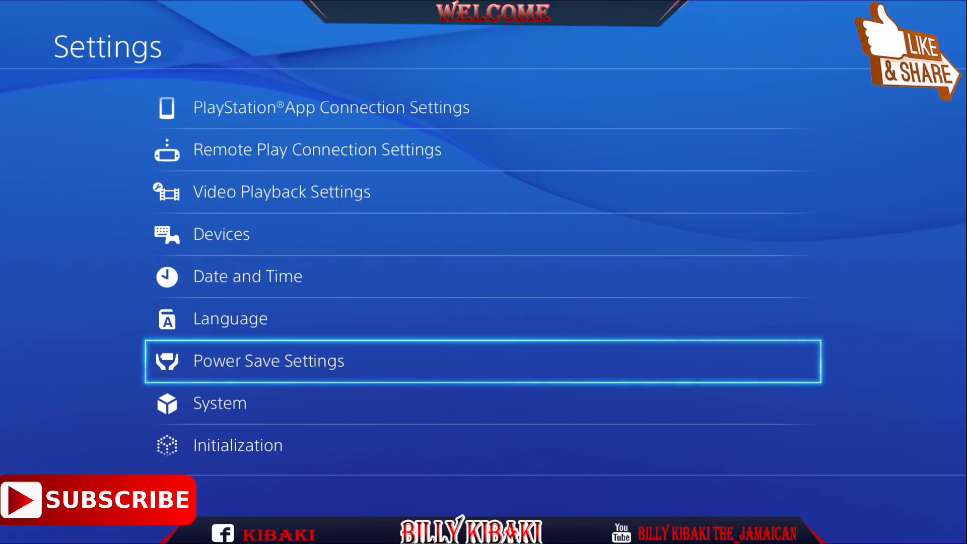
Open the Automatic Downloads page under System settings
key("Down")
key("Return")
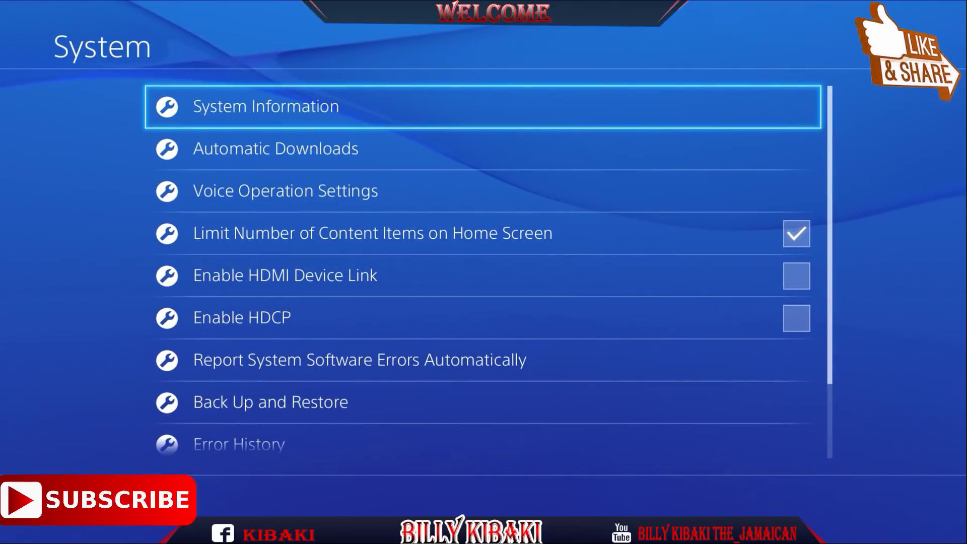
key("Down")
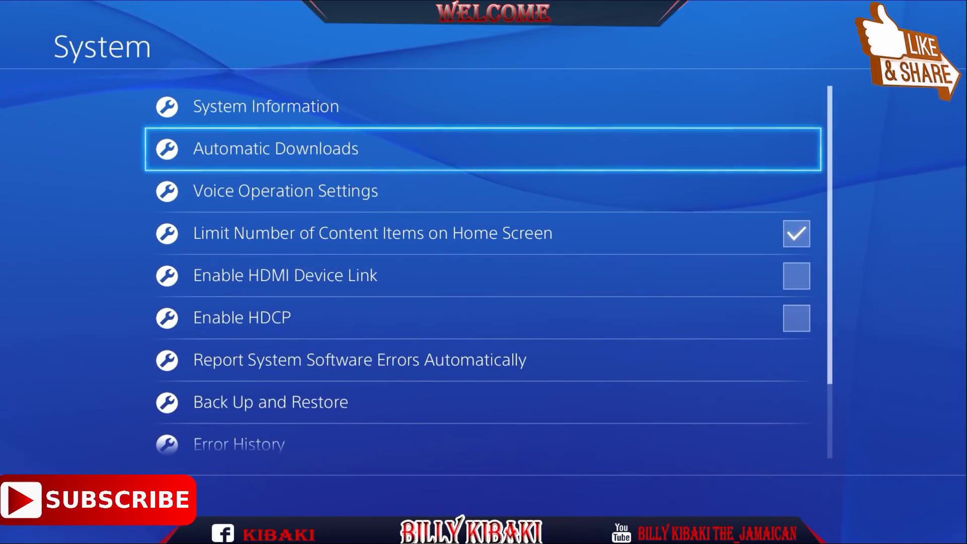
key("Return")
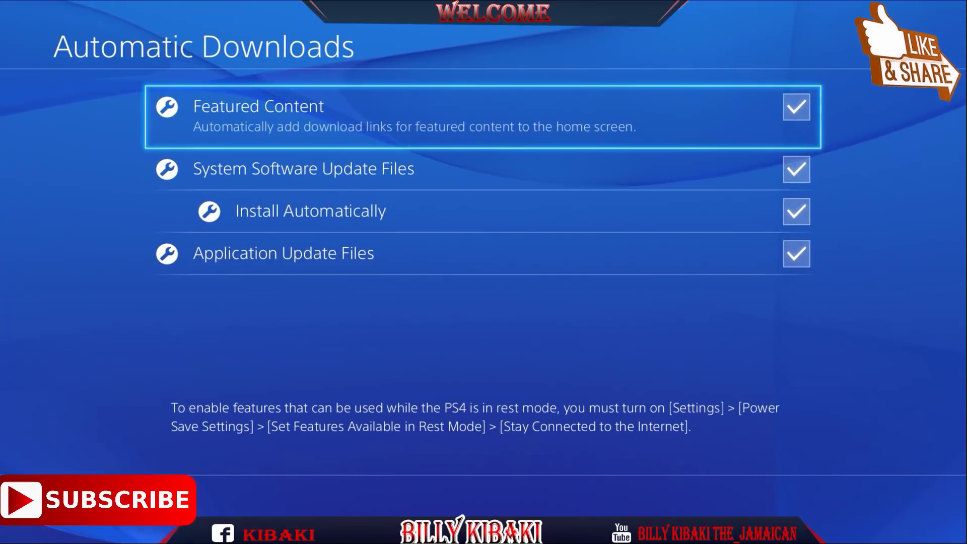
Untick Application Update Files, Install Automatically, System Software Update Files and Featured Content
key("Down")
key("Down")
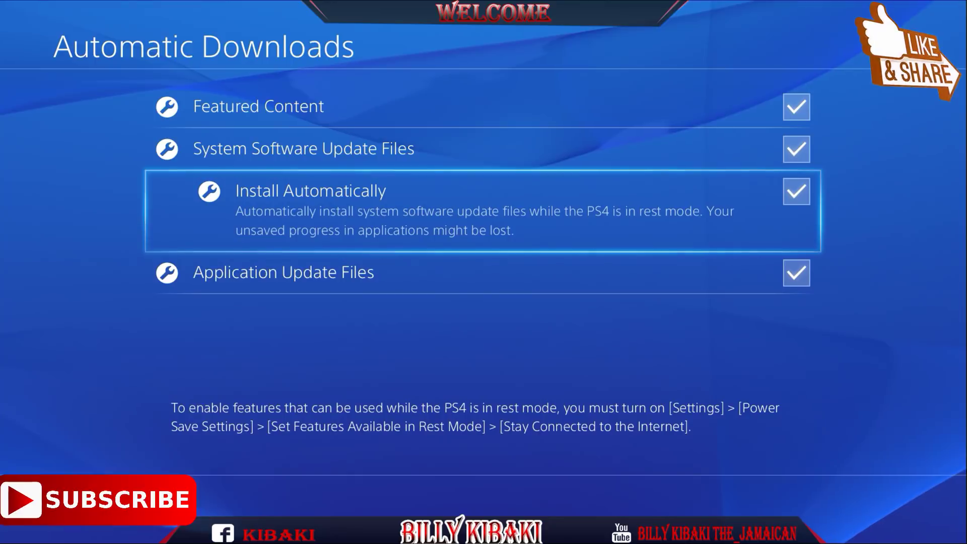
key("Up")
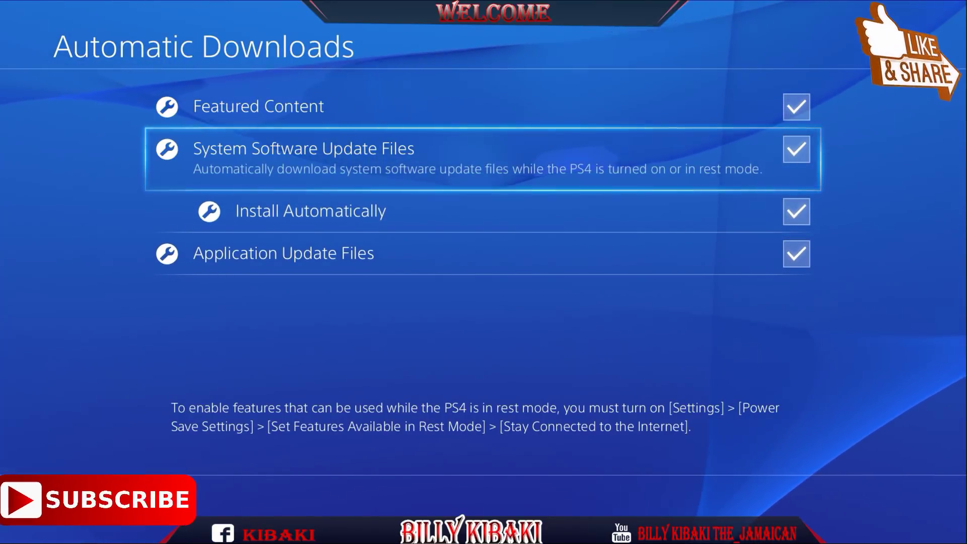
key("Down")
key("Down")
key("Return")
key("Up")
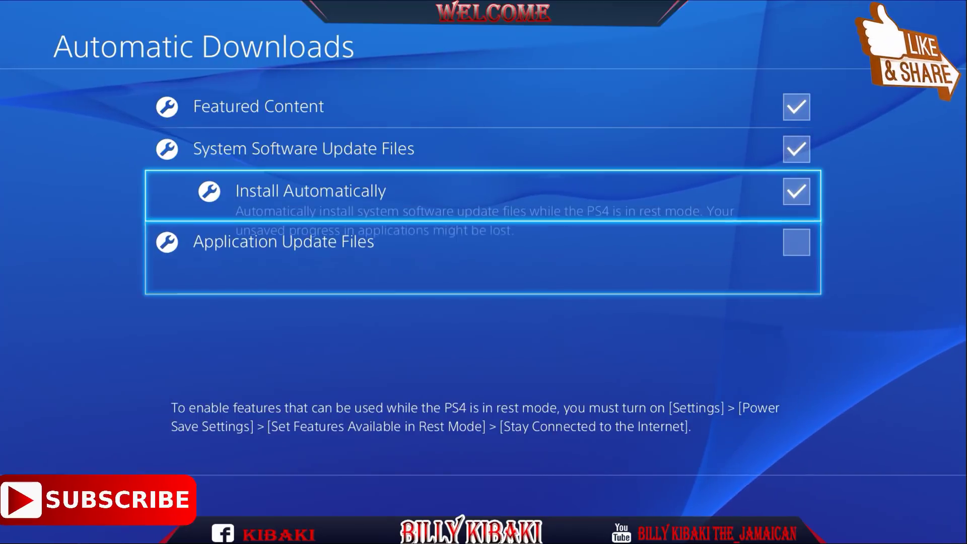
key("Return")
key("Up")
key("Return")
key("Up")
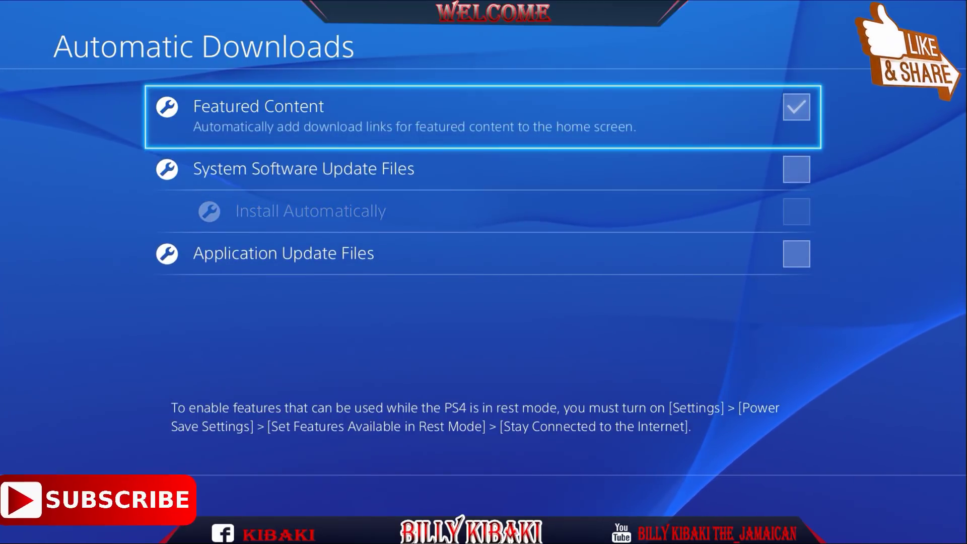
key("Return")
key("Escape")
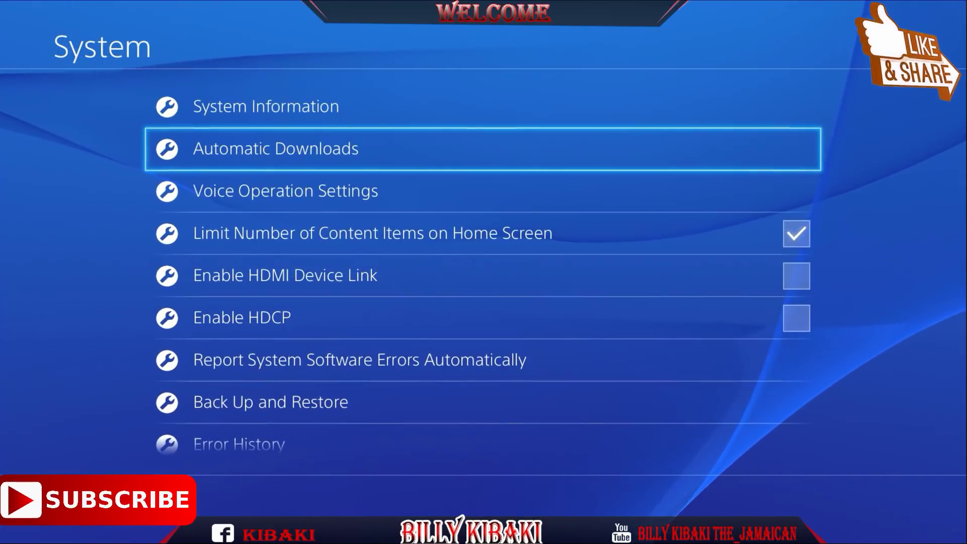
Check System Information to confirm the console runs version 3.55, then return to Settings
key("Up")
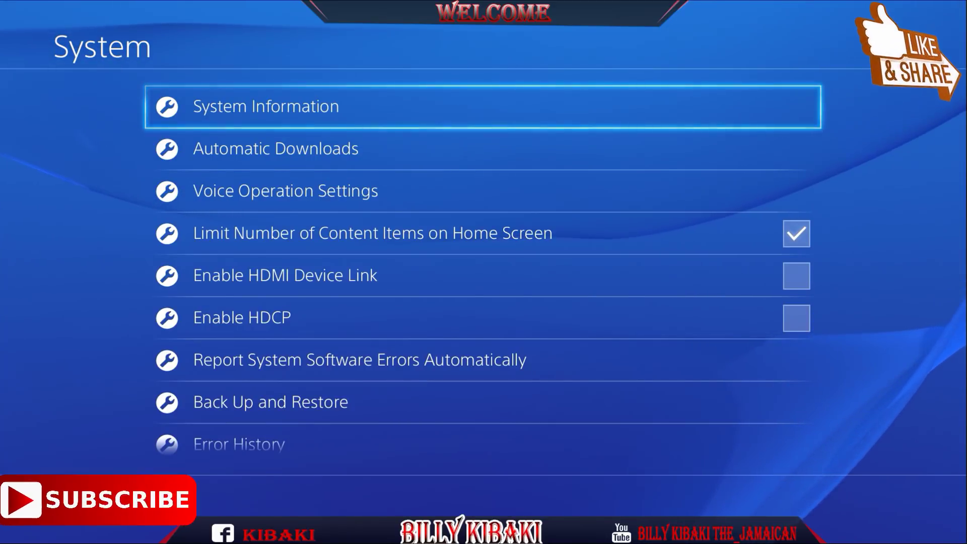
key("Return")
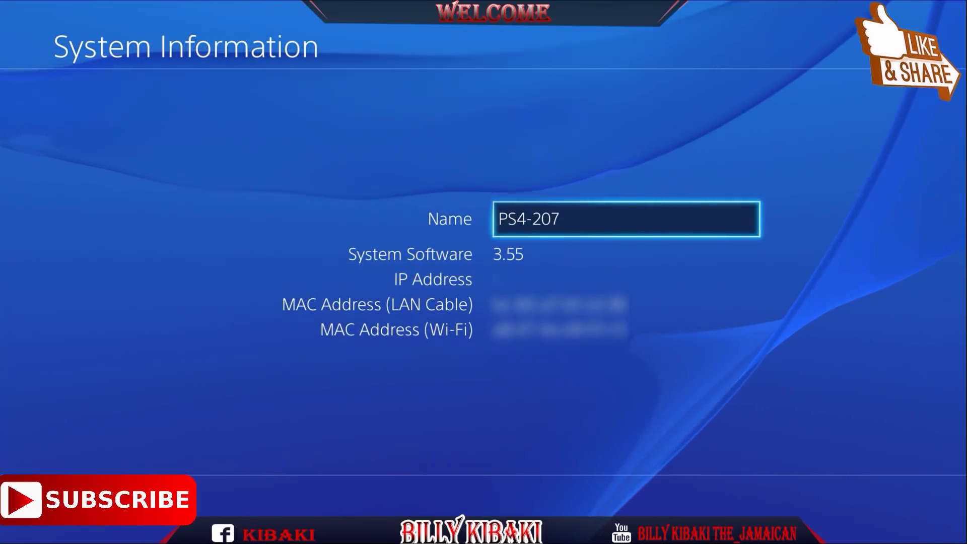
key("Escape")
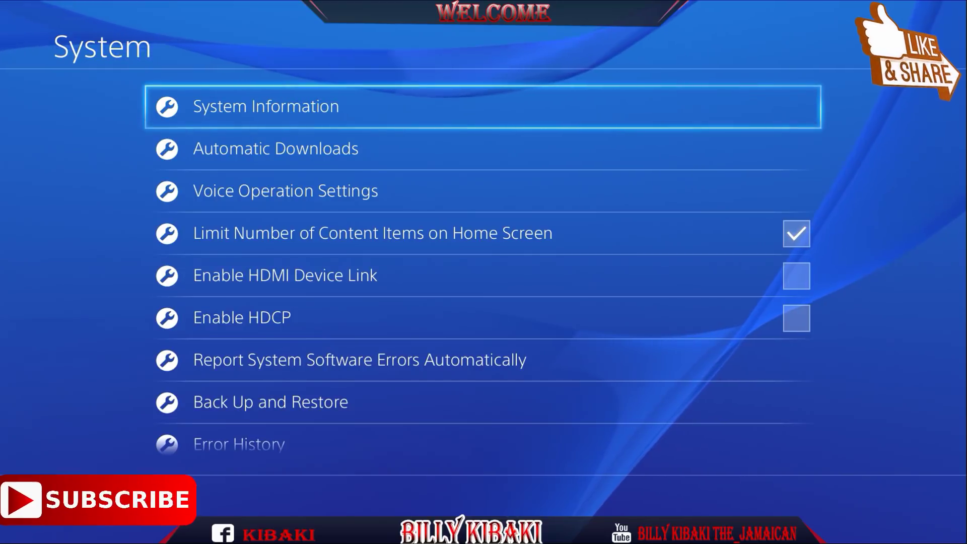
key("Escape")
Open System Software Update, which offers Version 4.05
key("Up")
key("Up")
key("Up")
key("Up")
key("Up")
key("Up")
key("Up")
key("Up")
key("Up")
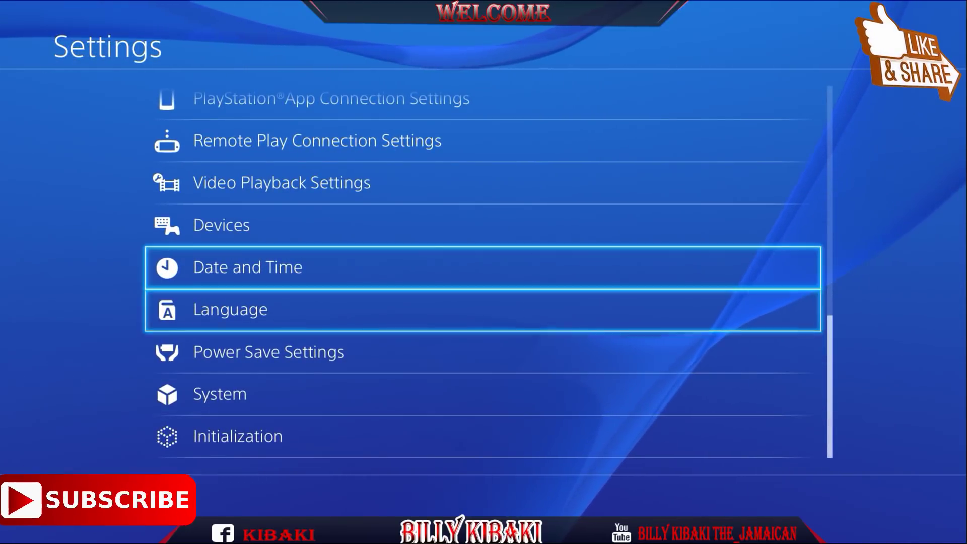
key("Up")
key("Up")
key("Up")
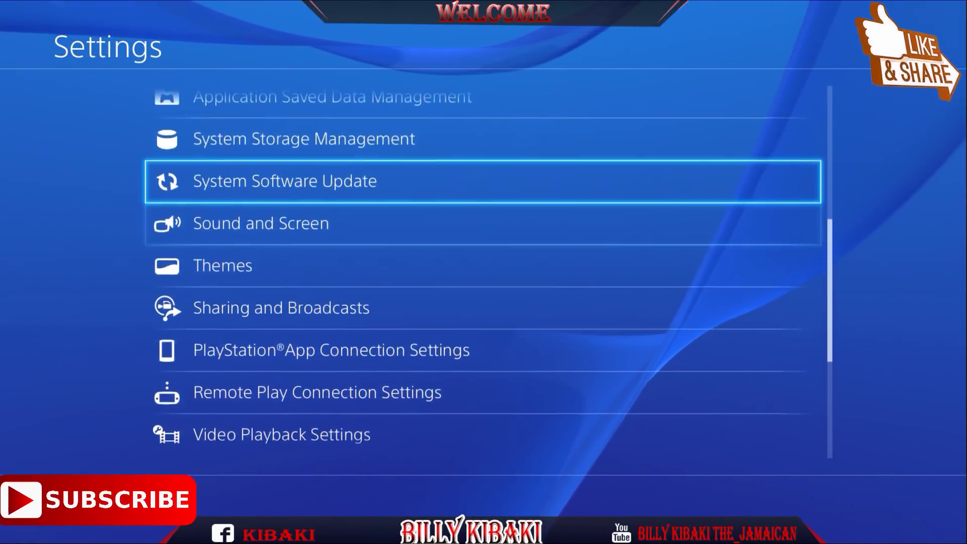
key("Down")
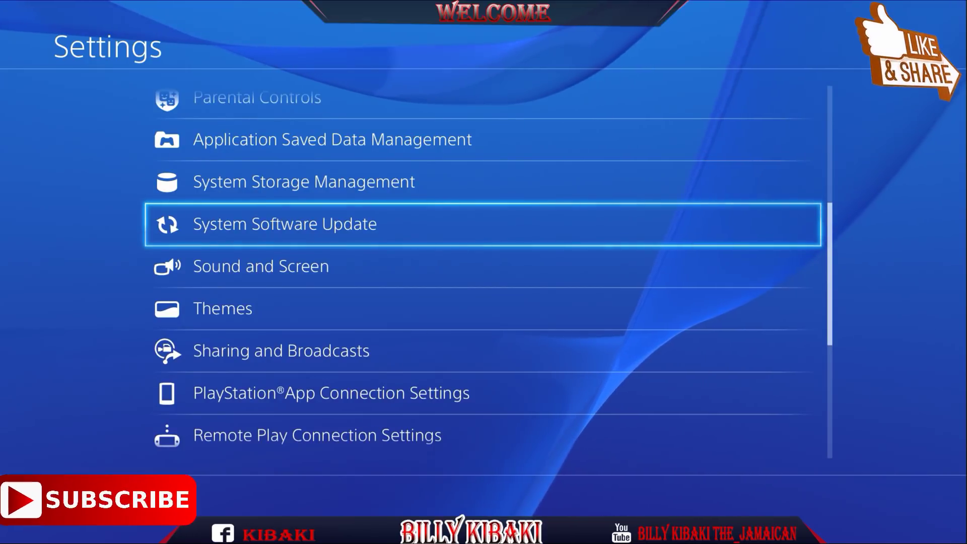
key("Return")
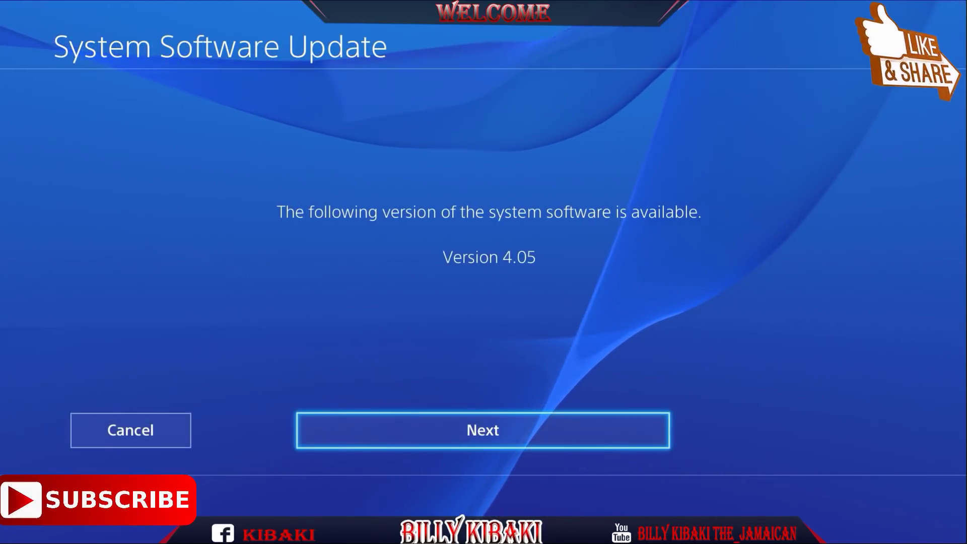